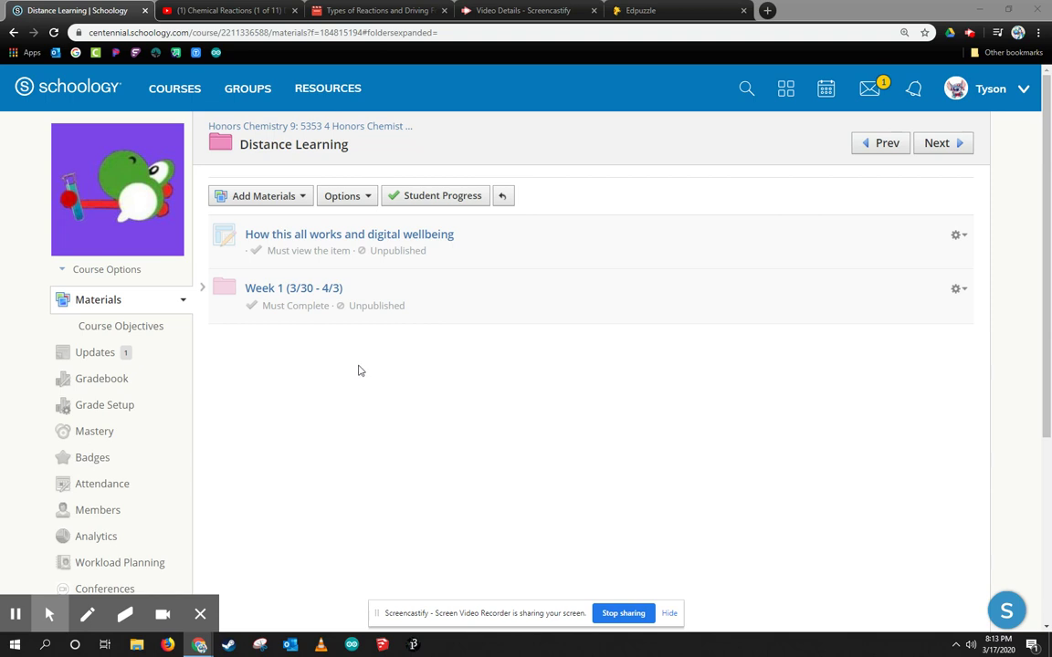
Open the "Notes: Double Replacement Reactions" quiz in the Week 1 (3/30 - 4/3) folder and preview its instructions
click(265, 292)
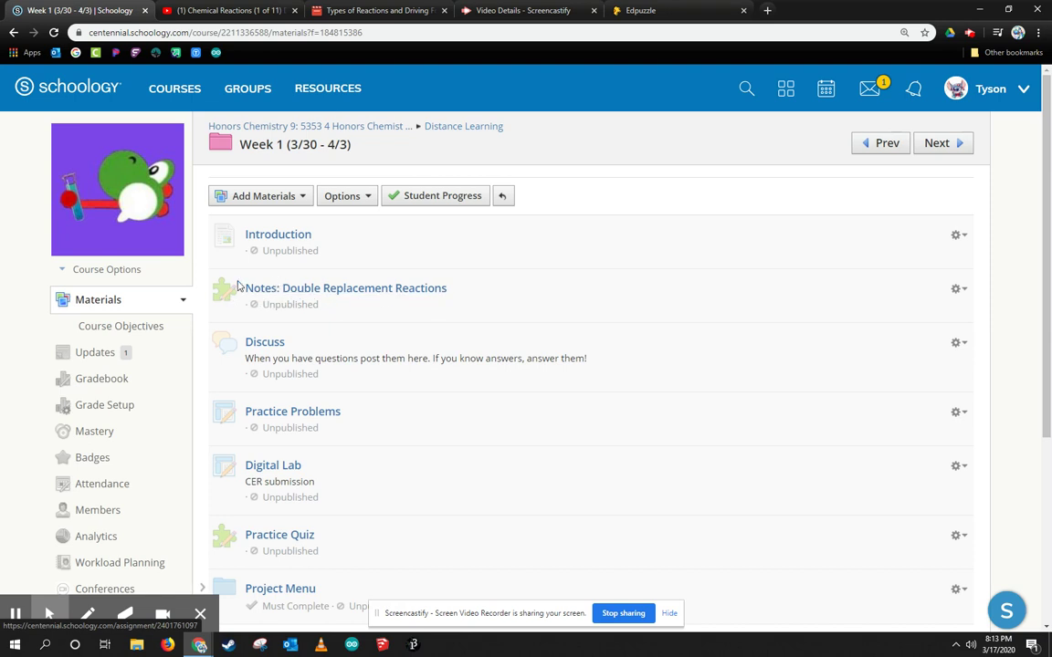
click(429, 290)
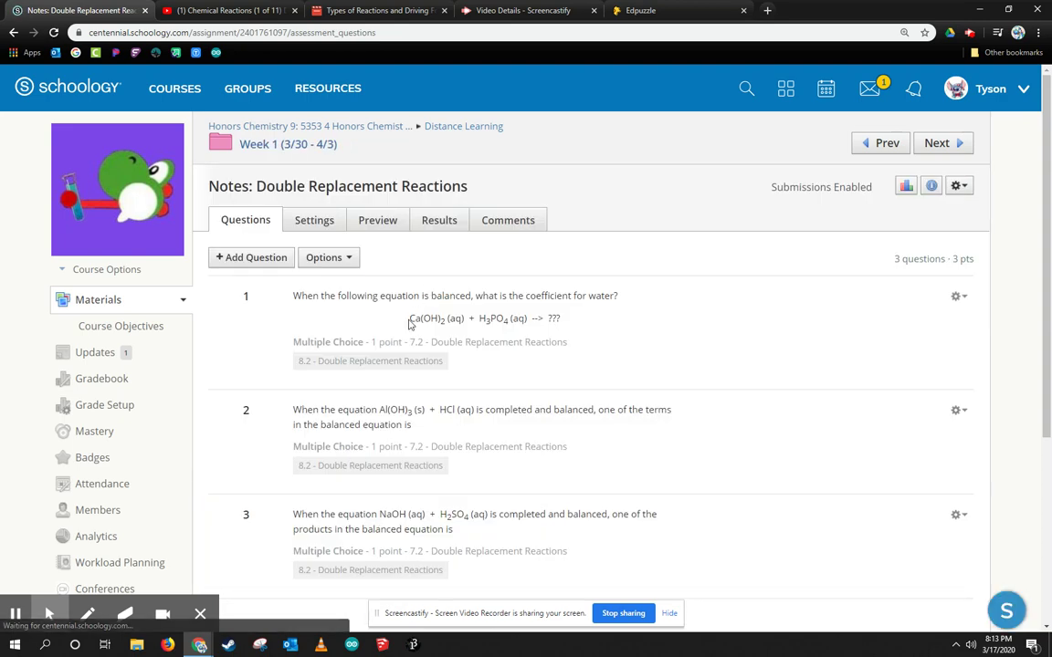
click(367, 229)
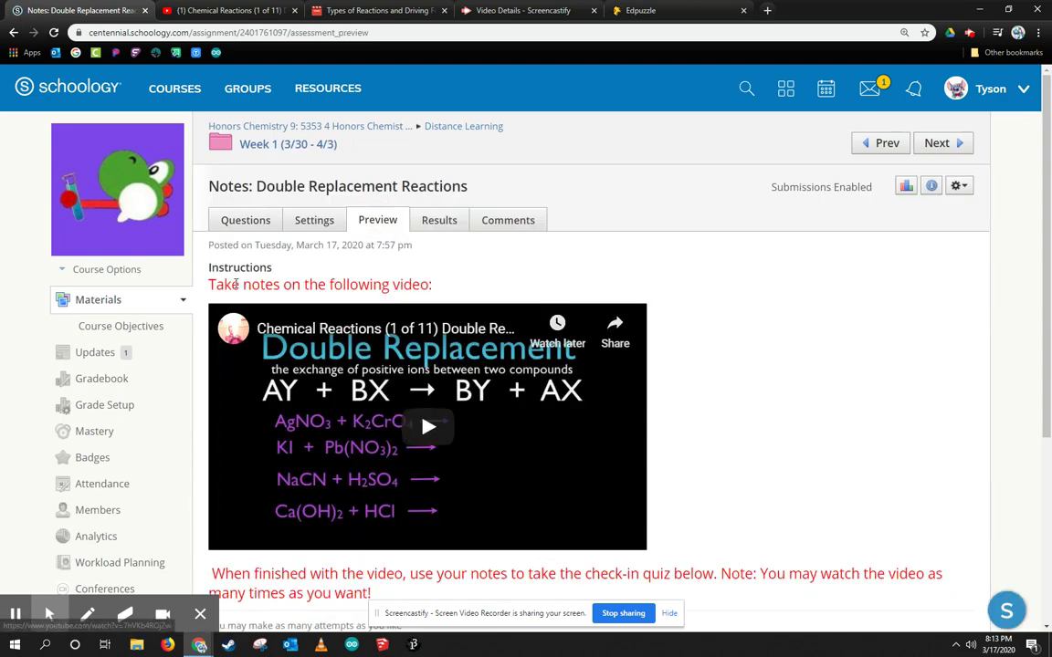
scroll(210, 281, down, 1)
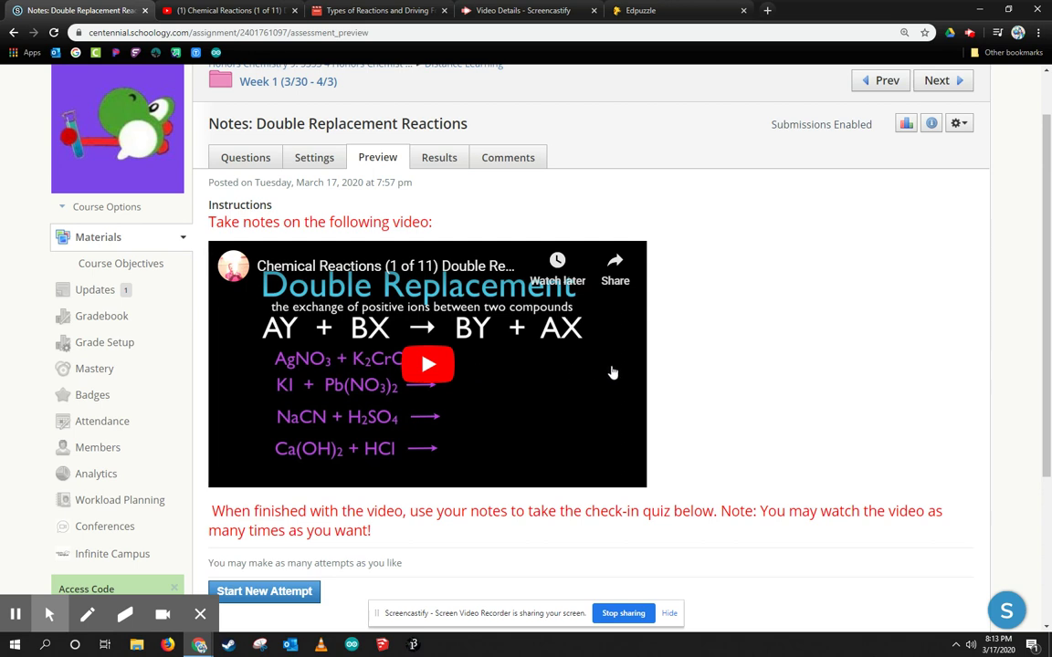
scroll(610, 372, down, 1)
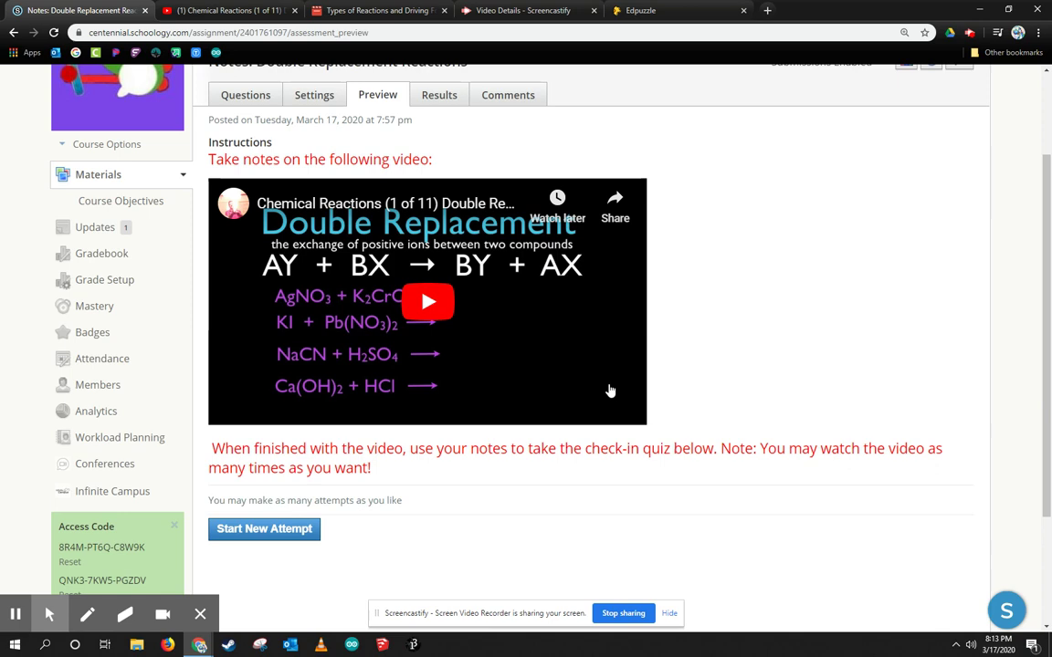
Start a new preview attempt, show the instructions, and look through the embedded video and the quiz questions
click(272, 529)
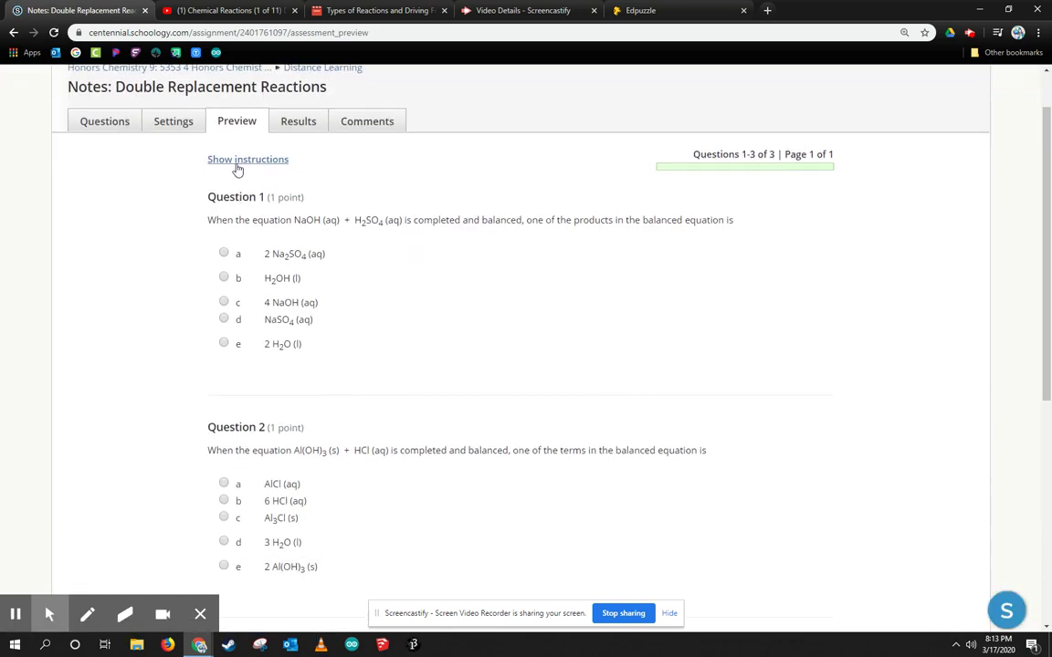
click(230, 161)
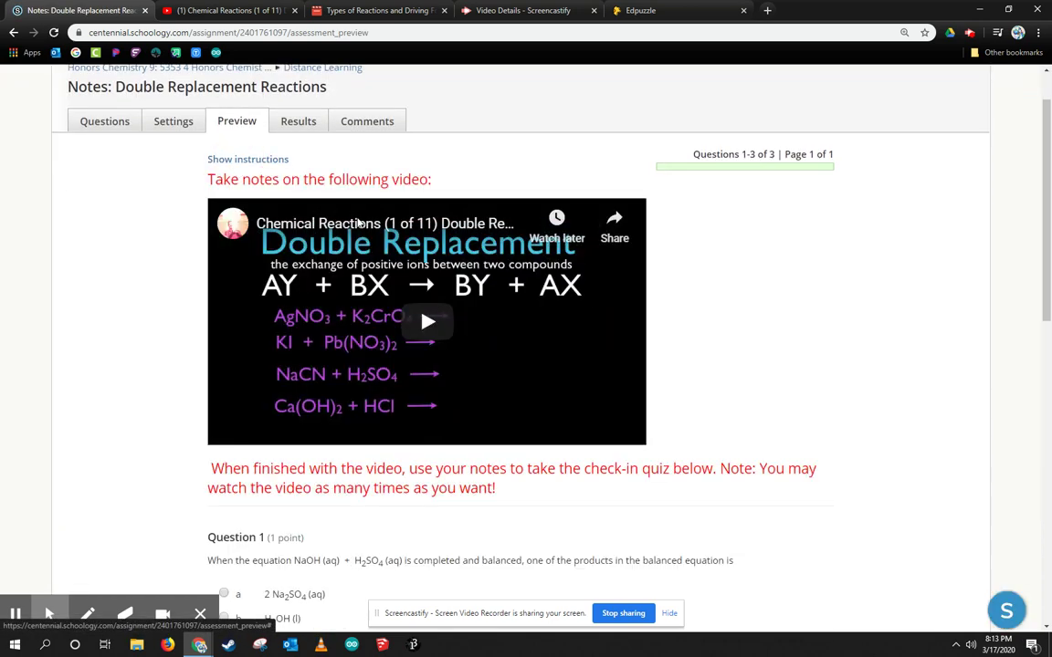
scroll(411, 311, down, 2)
scroll(341, 371, down, 9)
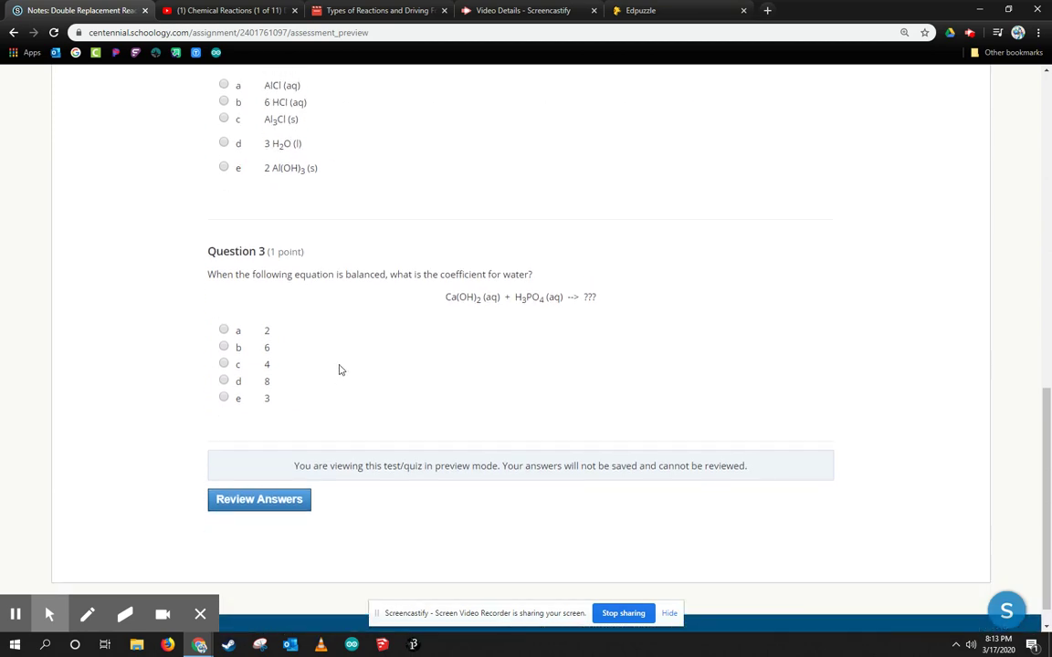
scroll(342, 358, up, 7)
scroll(342, 357, up, 4)
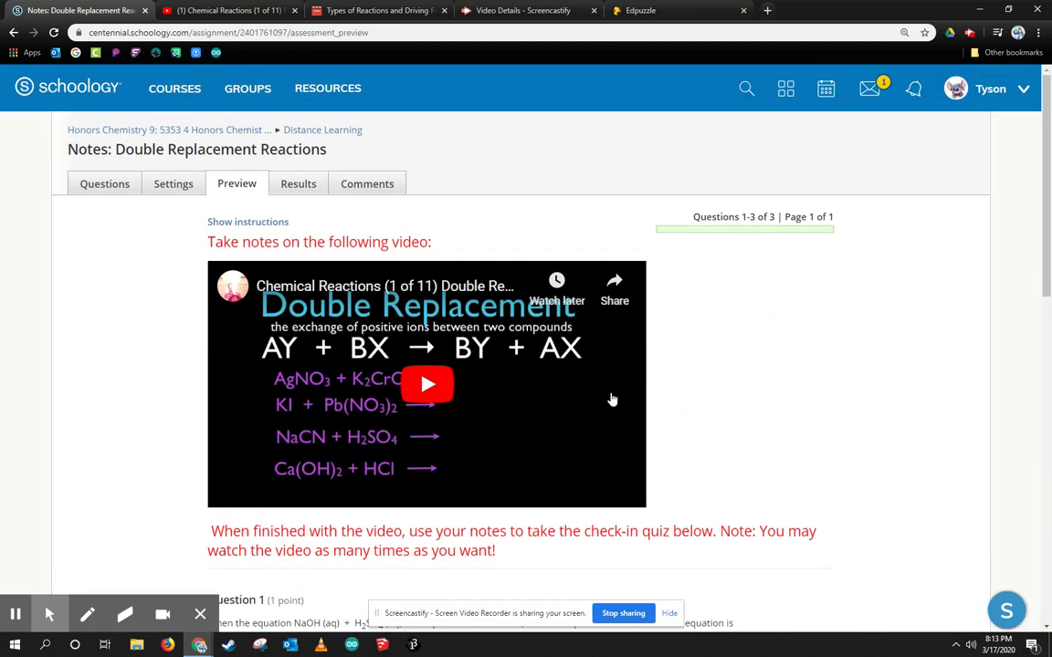
Switch to Edpuzzle to view its home page, and return to the Schoology quiz preview
click(607, 11)
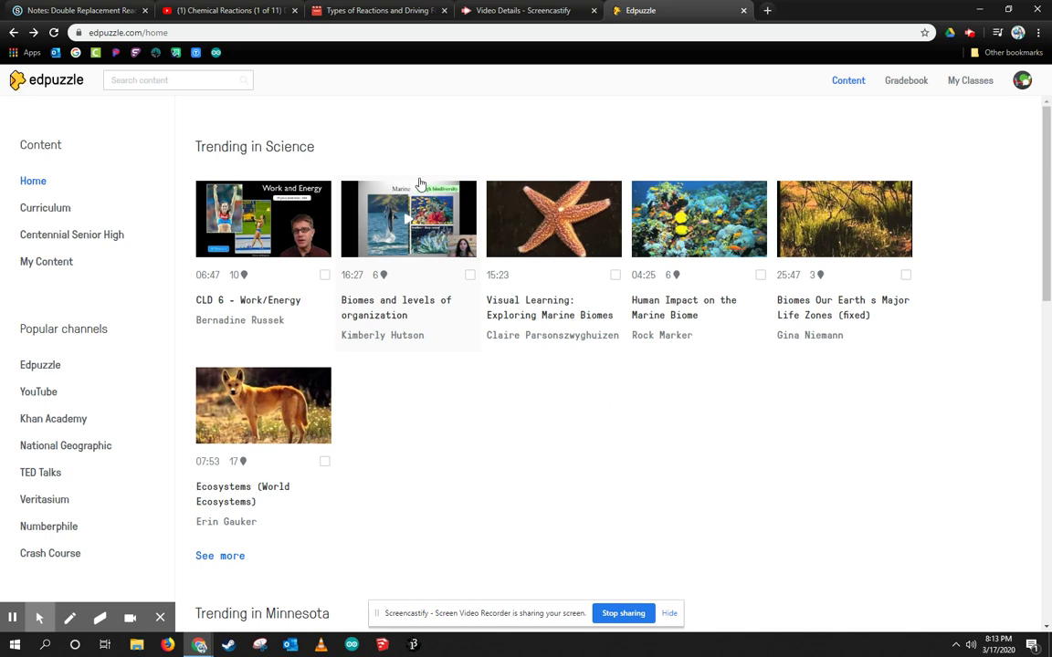
click(95, 12)
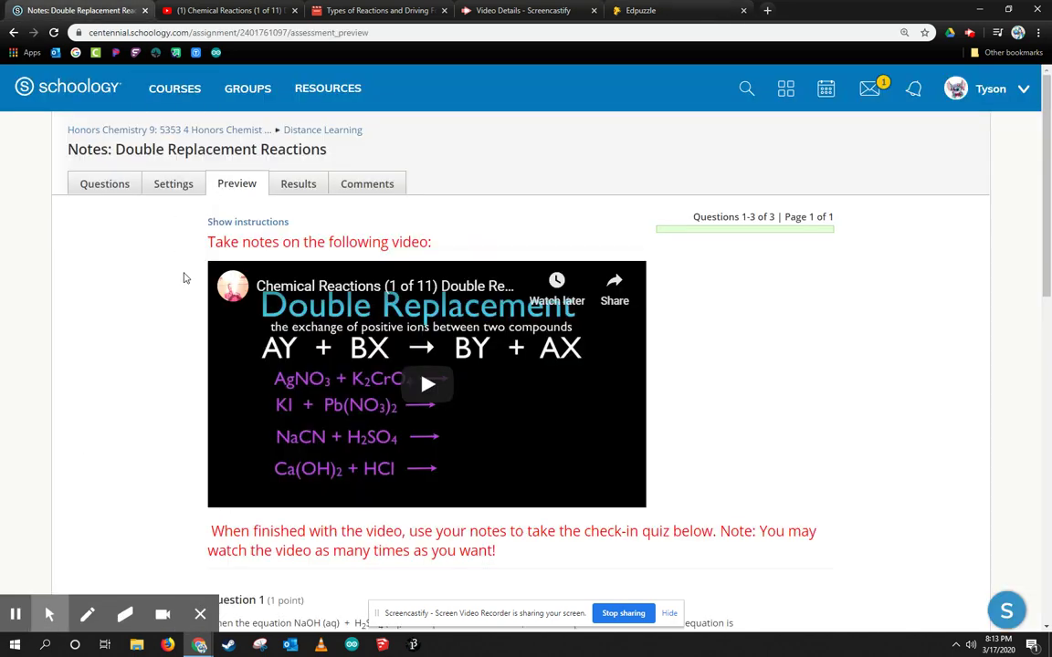
scroll(183, 271, down, 2)
scroll(179, 274, up, 2)
Leave the preview for the Distance Learning folder and start a new test/quiz named "Notes: Double Replacement Reactions"
click(290, 131)
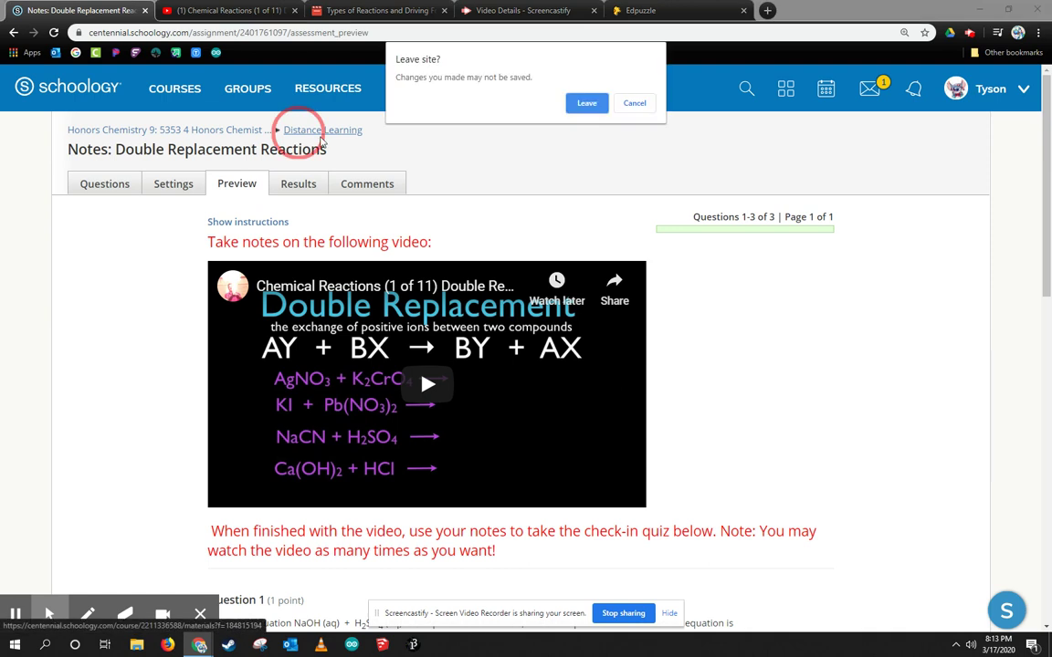
click(582, 102)
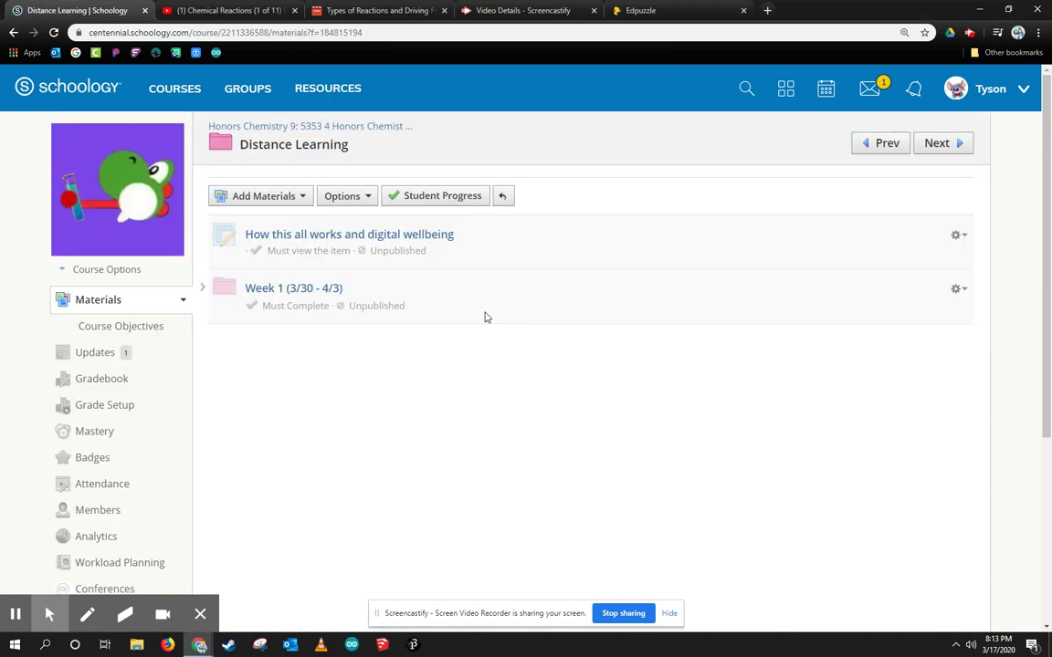
click(264, 198)
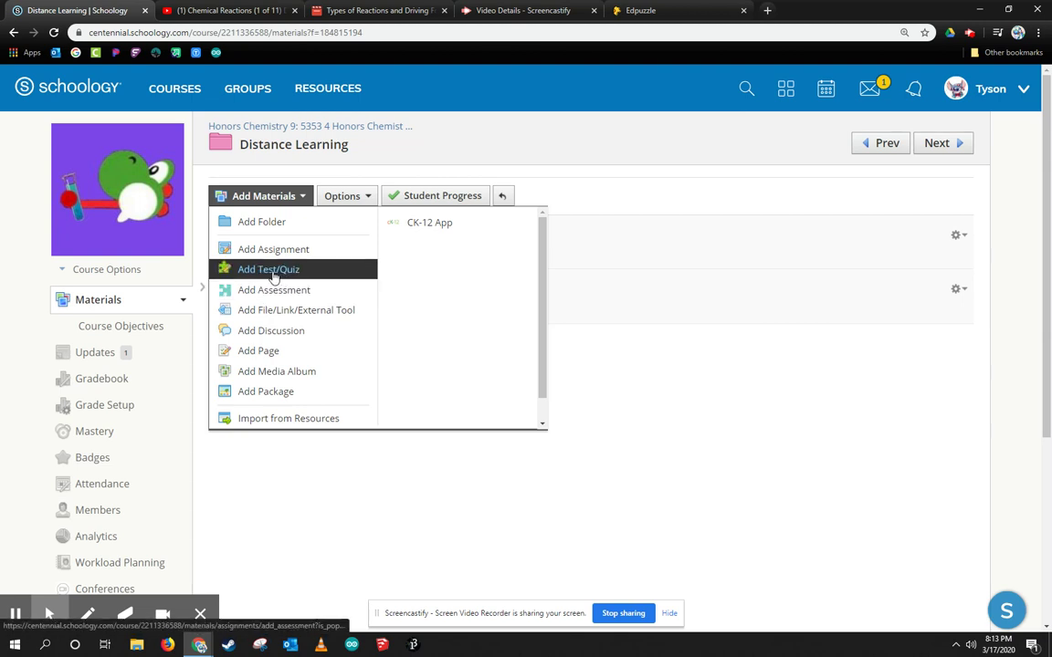
click(273, 272)
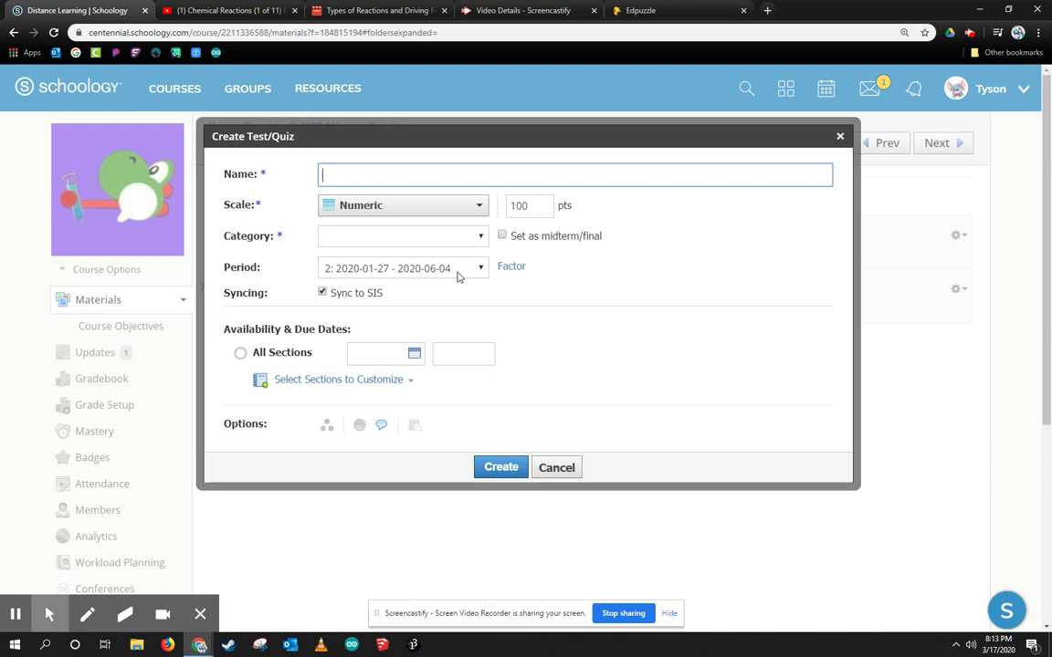
text(No)
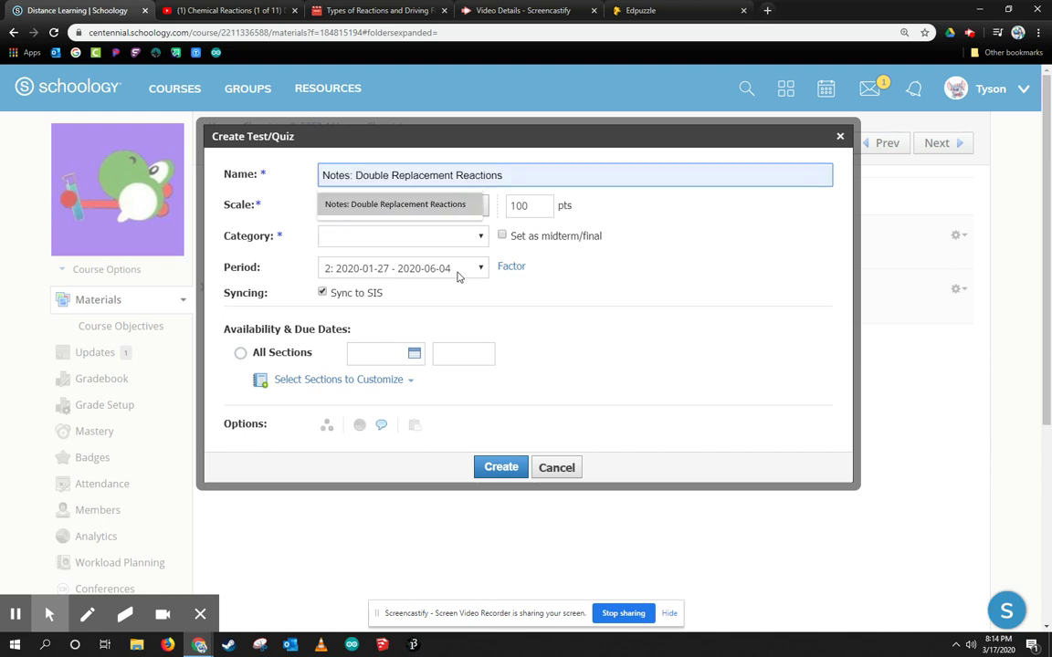
click(394, 204)
Create the quiz with the category set to (Ungraded) and Sync to SIS turned off
click(402, 237)
click(359, 273)
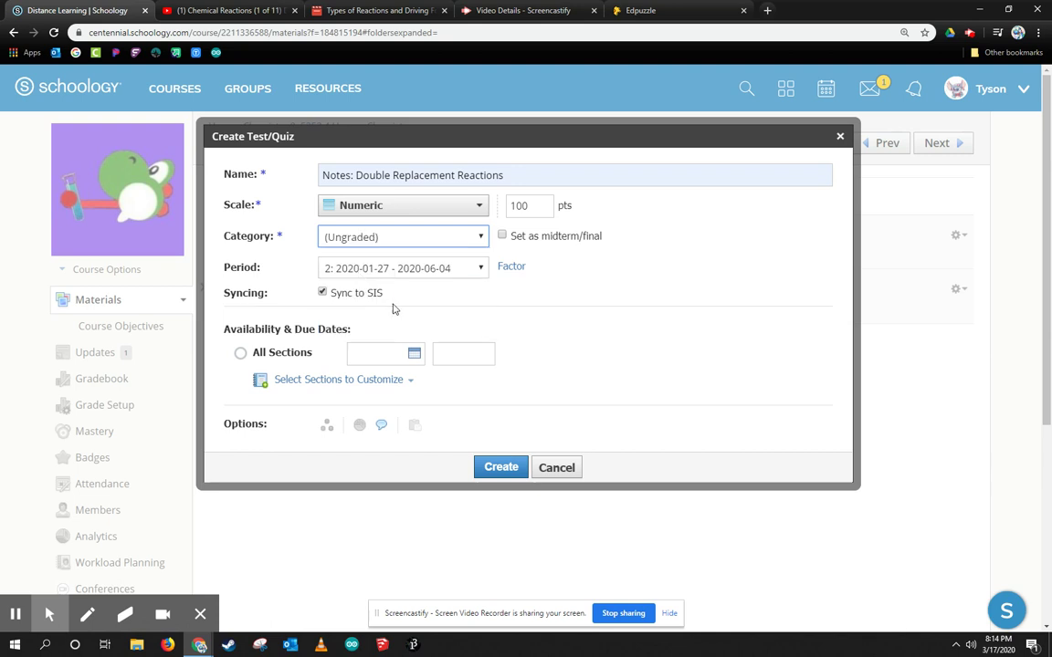
click(322, 292)
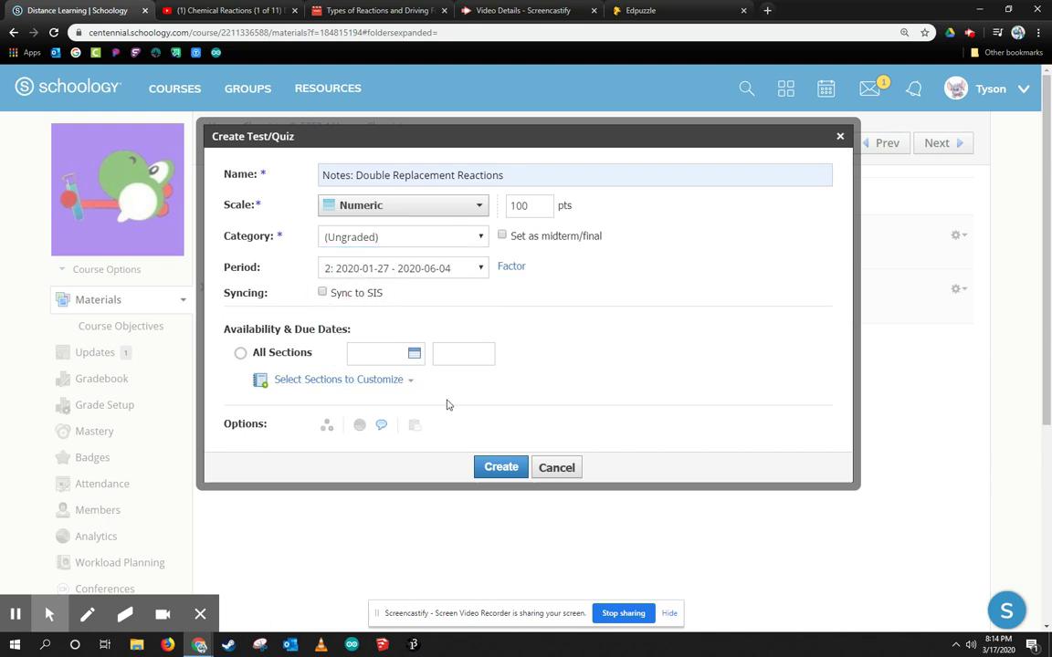
click(494, 469)
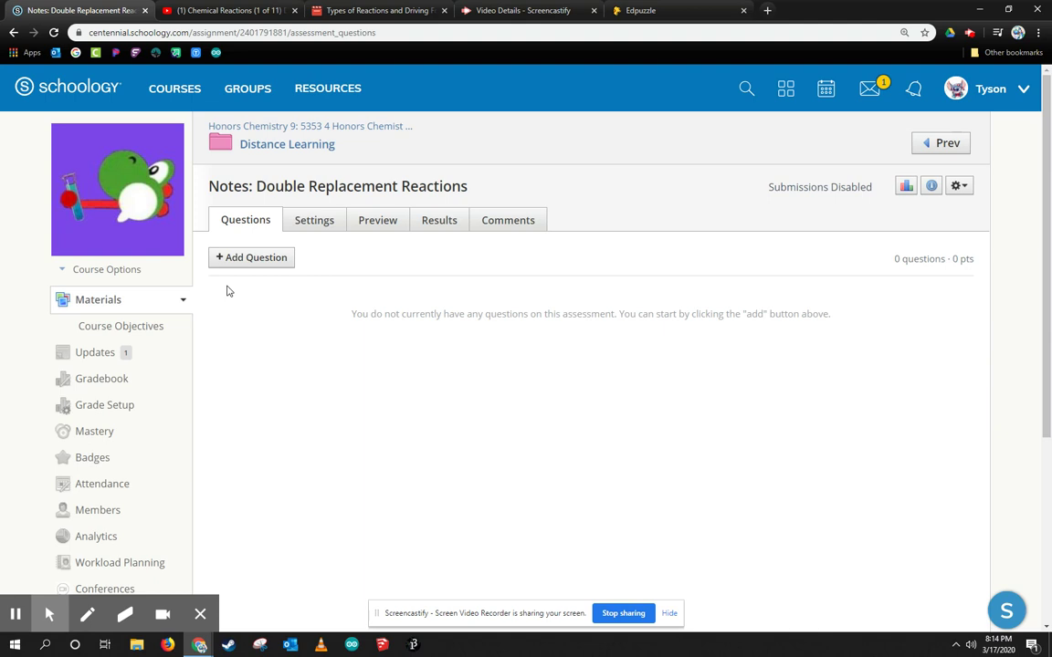
Enter the quiz instructions "Watch the following lecture, take notes, and check your understanding with the quiz!" in its settings
click(306, 221)
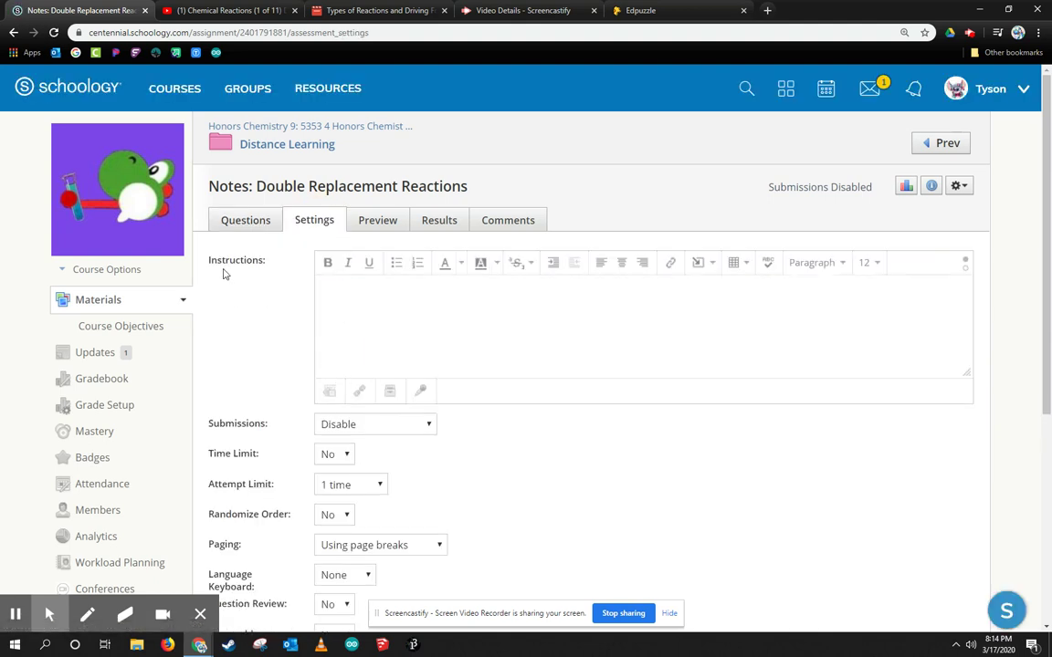
click(376, 314)
text(Watch the following lecture, take note)
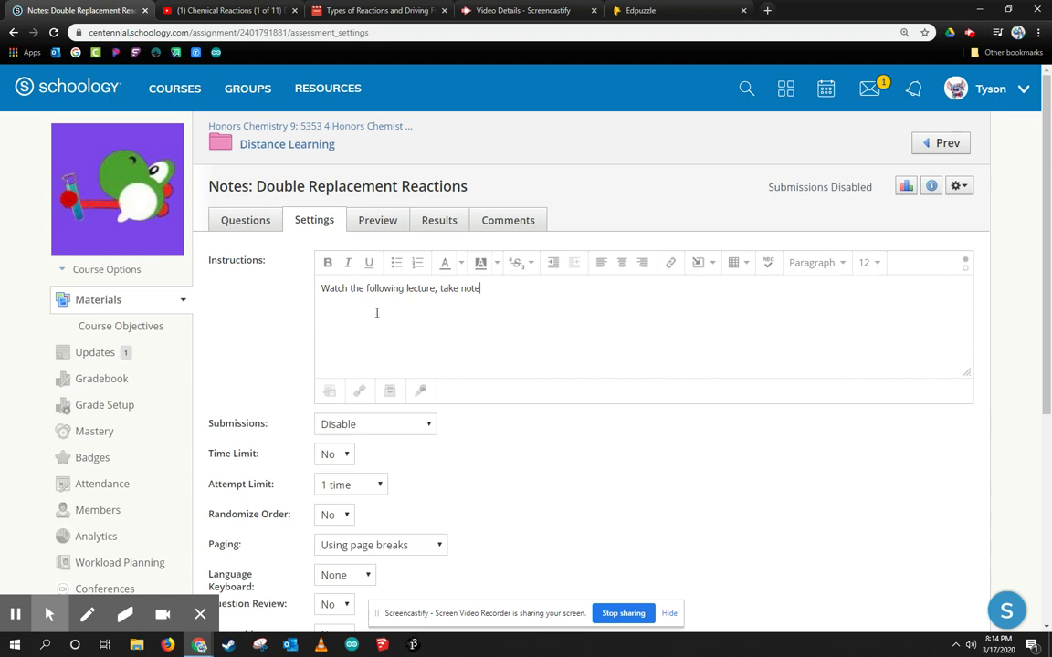
text(s, and check your understanding)
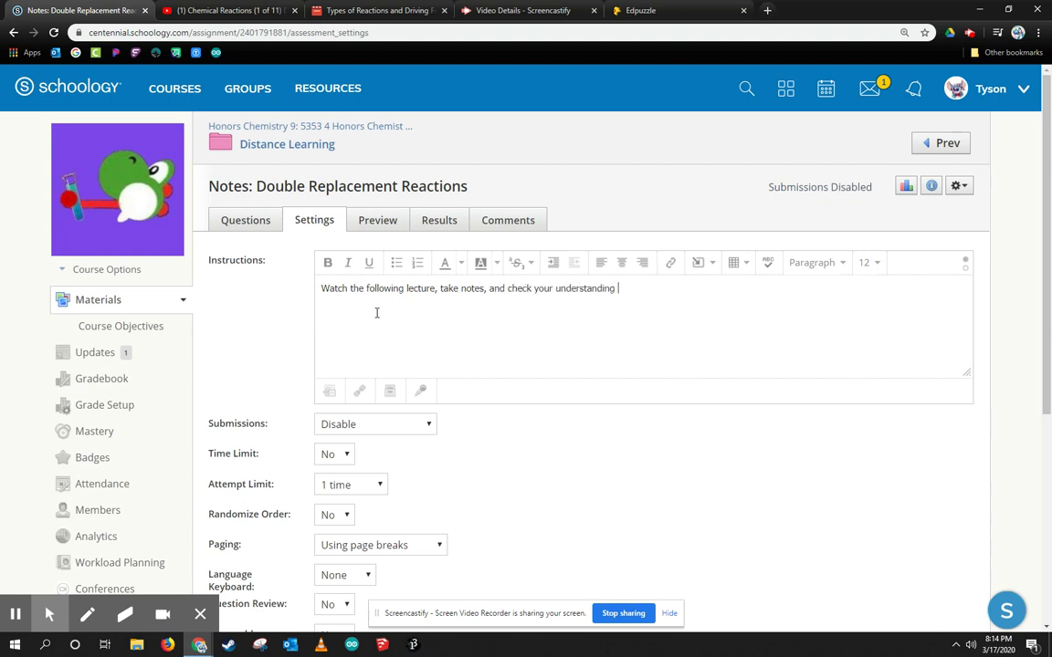
text( with the quiz!)
Start inserting media from the web below the instructions text
click(713, 265)
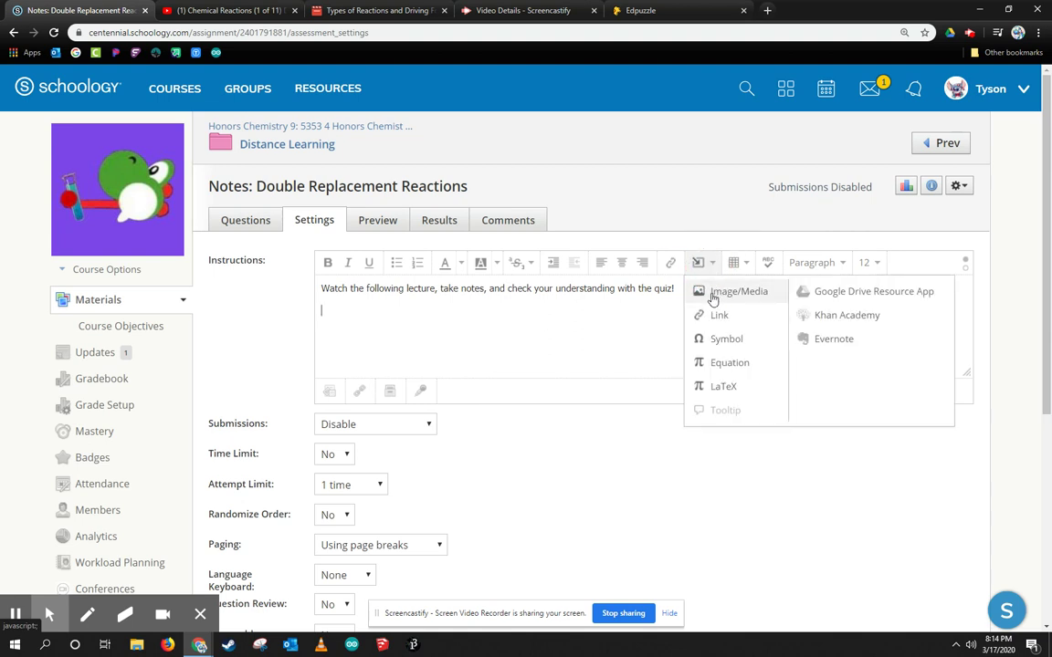
click(724, 294)
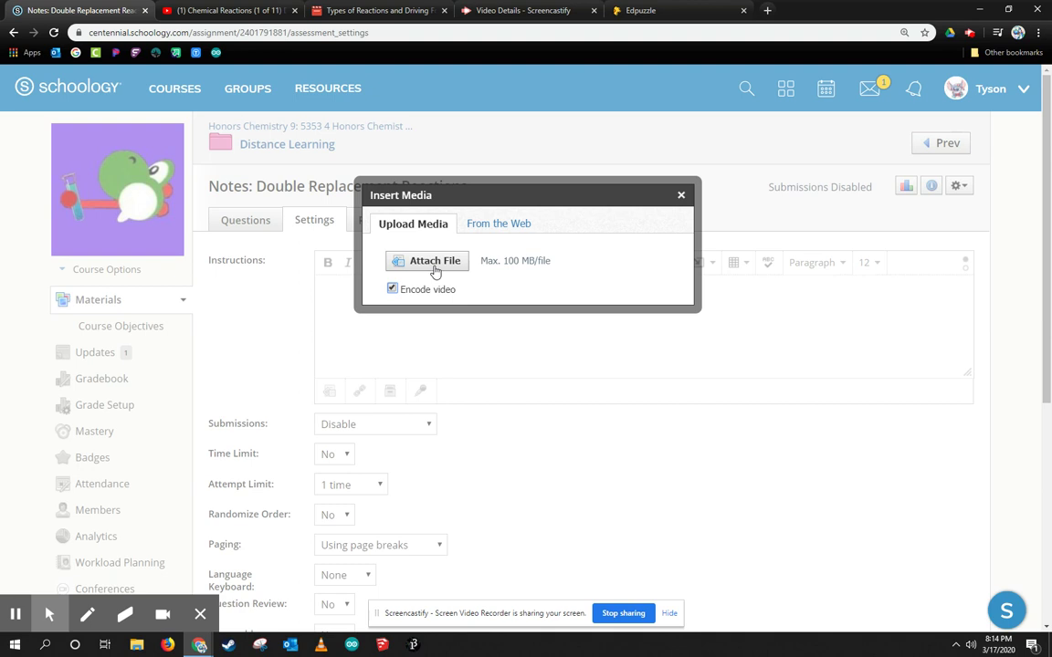
click(482, 226)
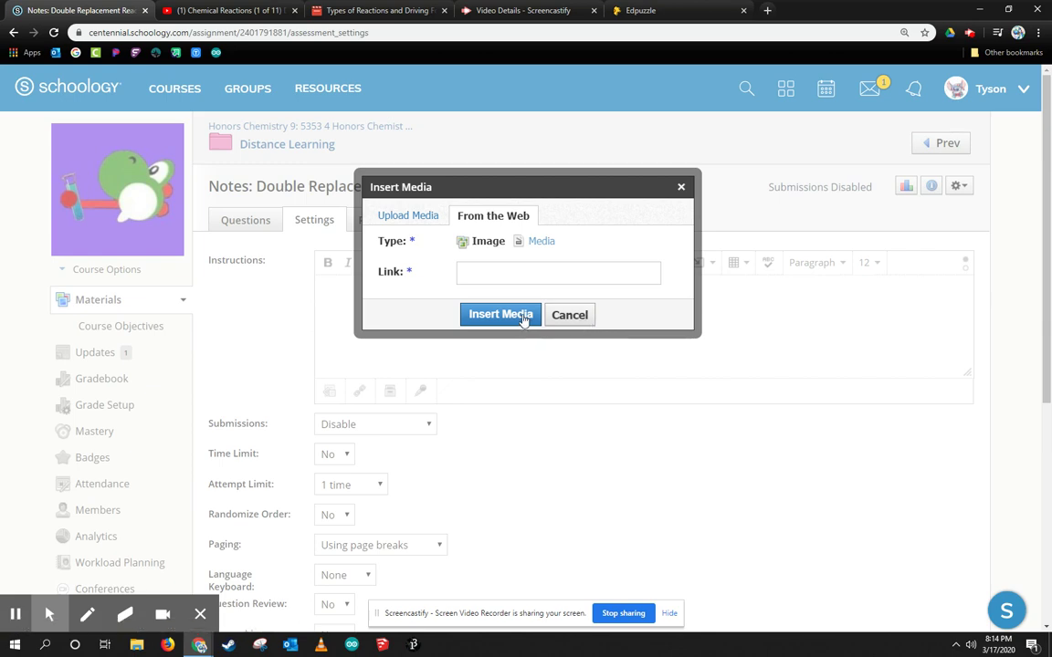
Switch to YouTube and copy the embed code of the "Chemical Reactions (1 of 11) Double Replacement Reactions, An Explanation" video
click(222, 10)
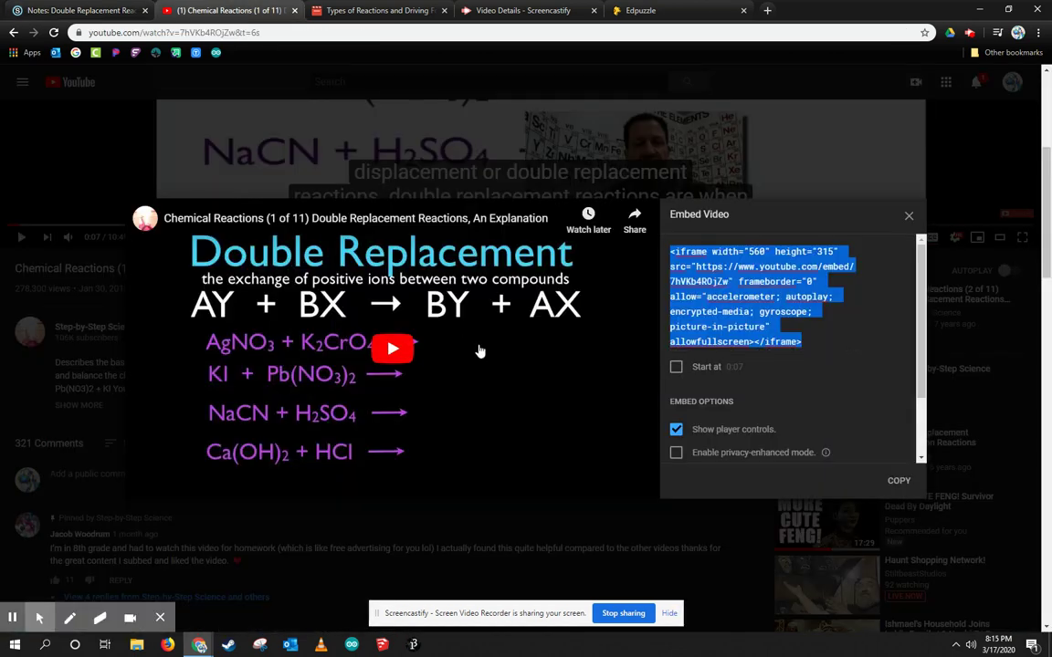
click(909, 216)
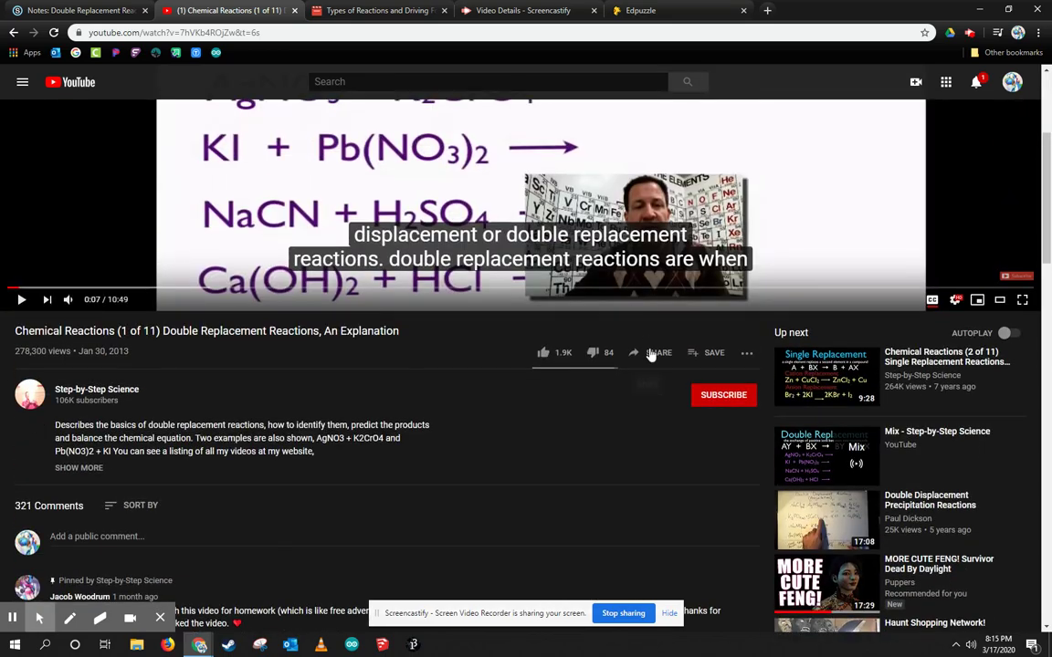
click(651, 354)
click(399, 305)
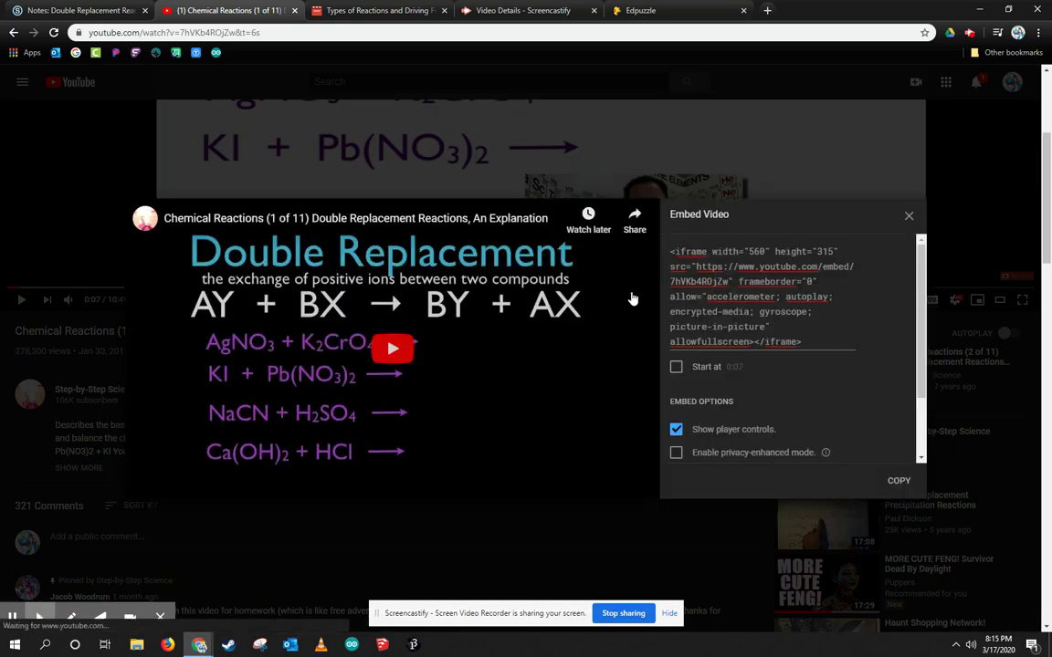
click(713, 326)
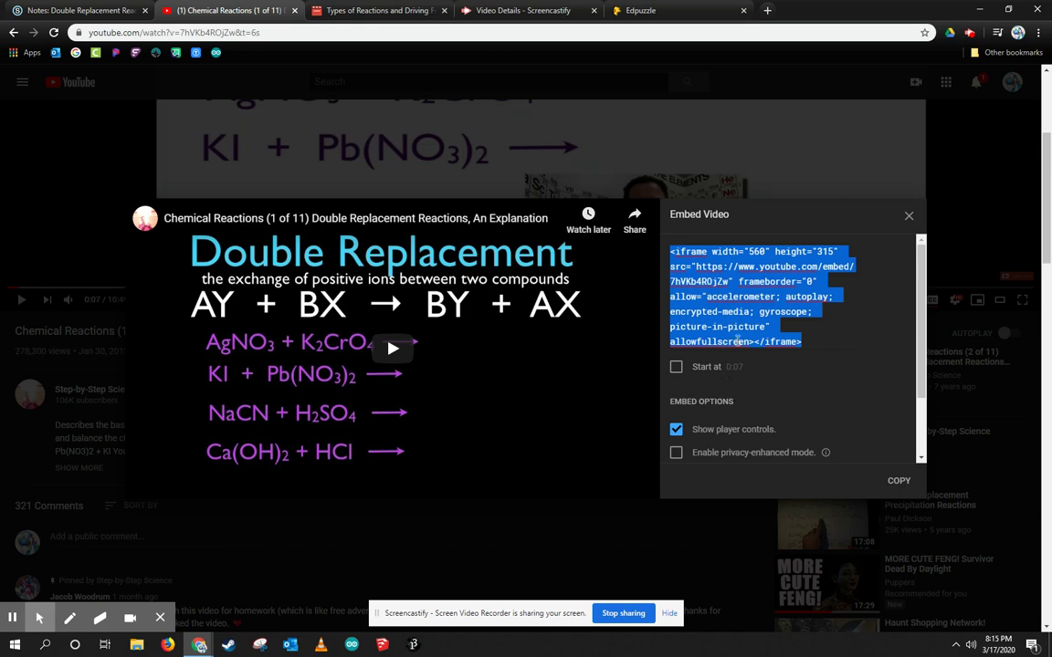
click(899, 481)
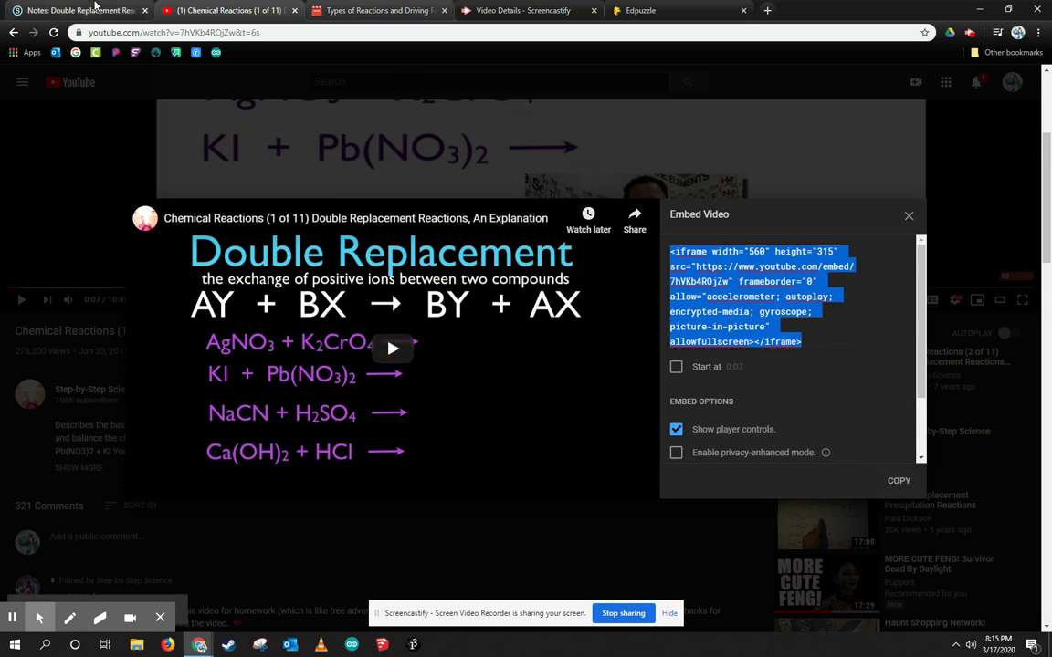
Return to Schoology and insert the YouTube video into the instructions as Media, using its iframe embed code
click(82, 10)
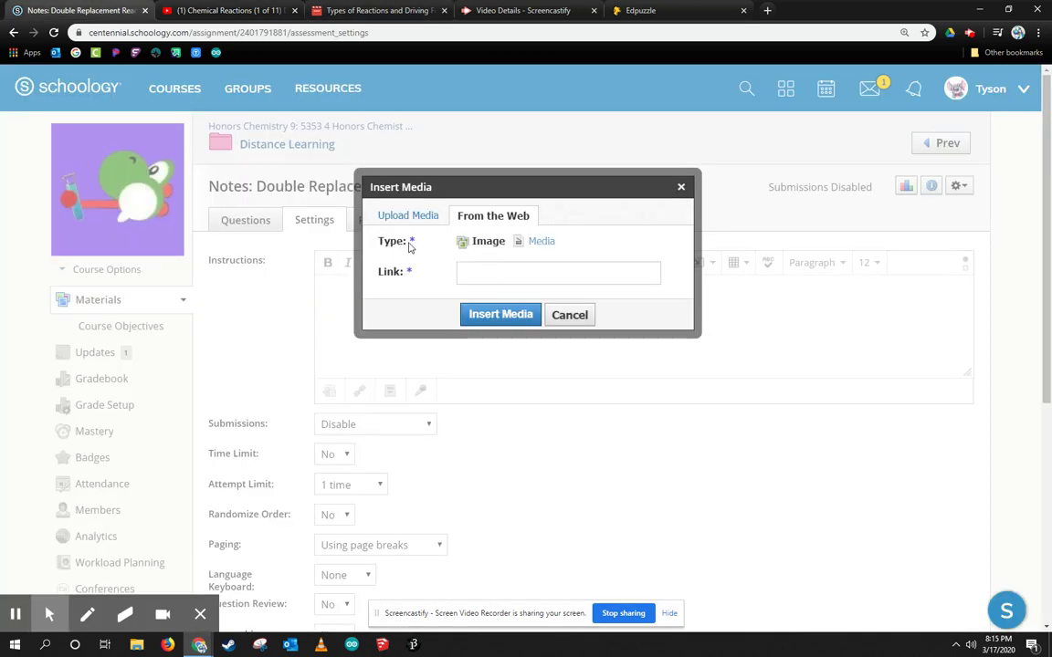
click(539, 242)
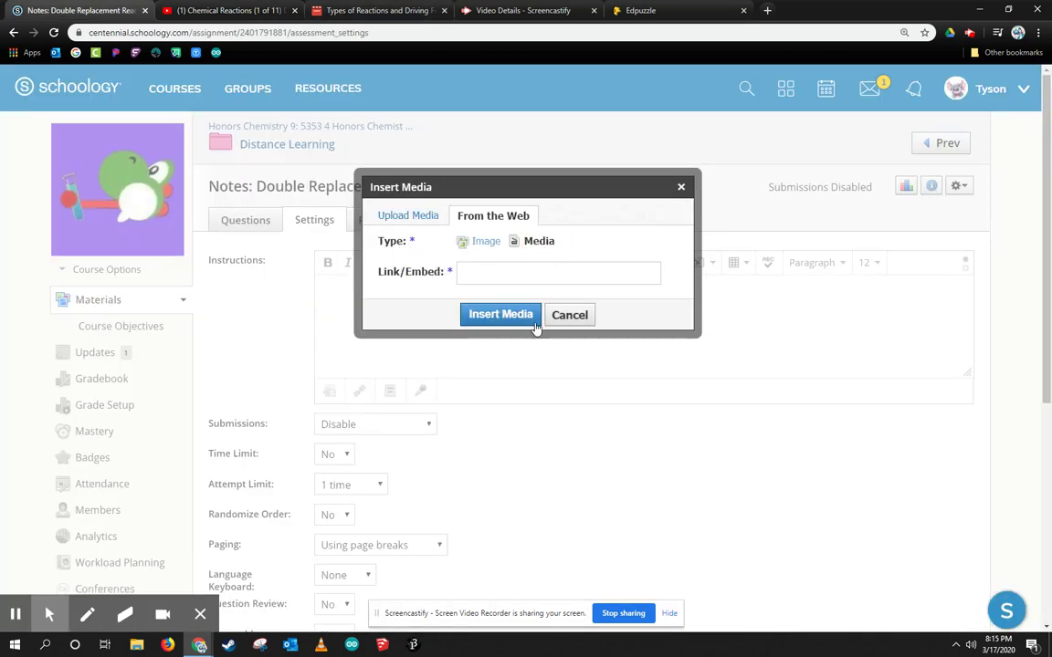
click(483, 276)
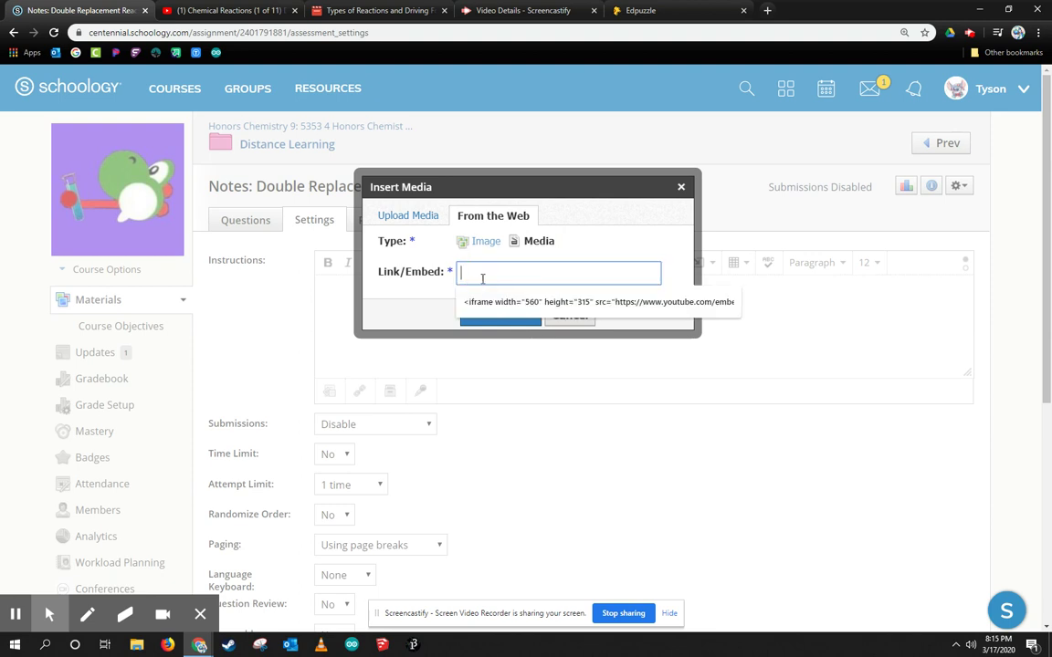
click(486, 290)
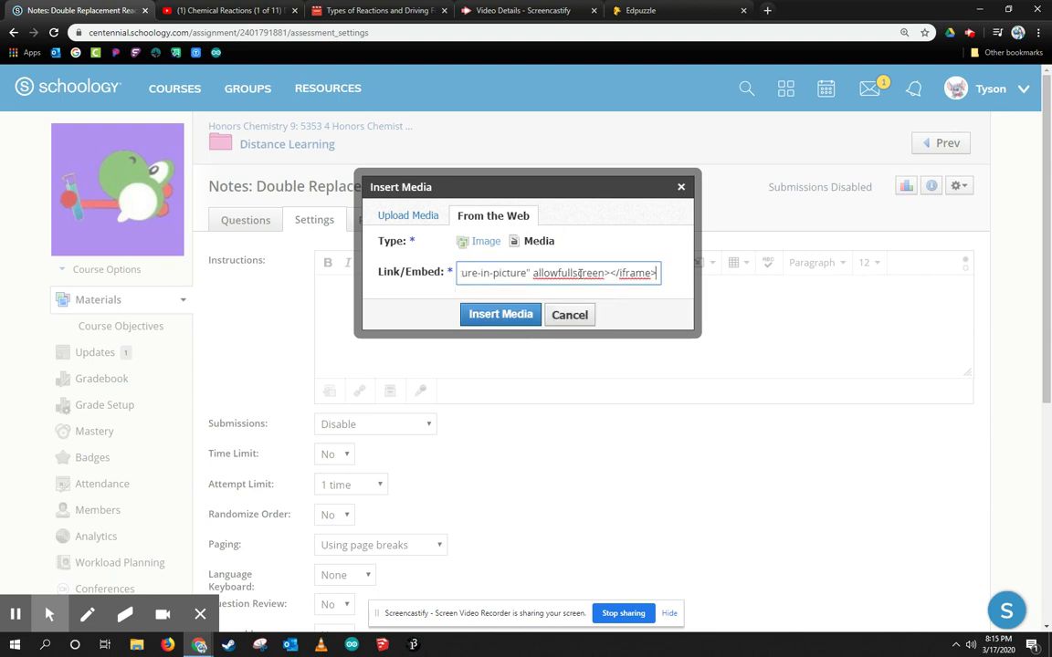
click(500, 314)
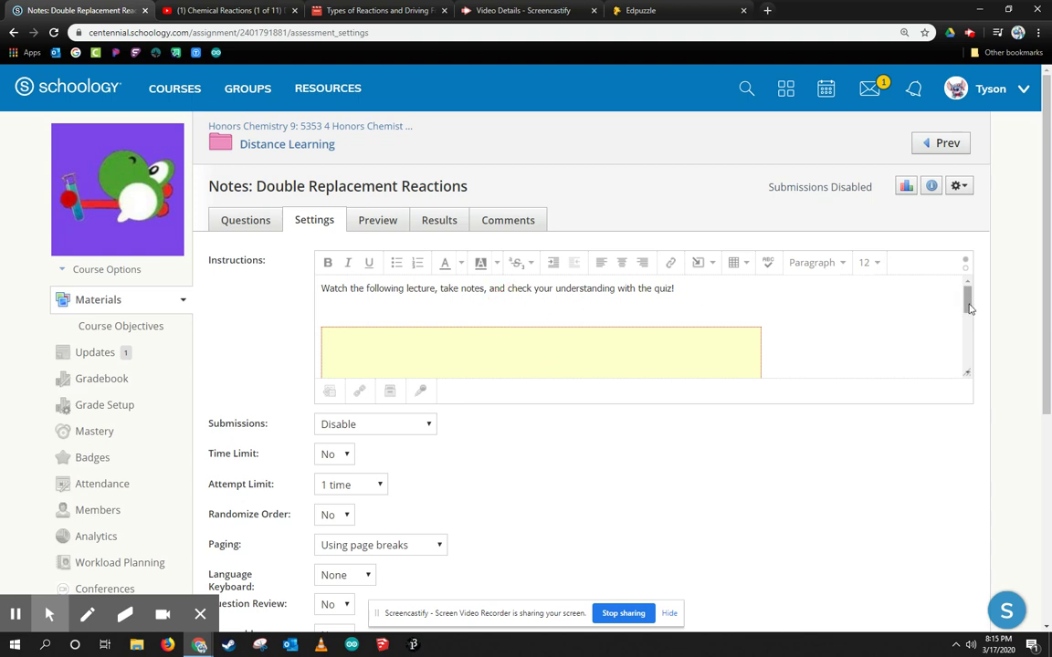
Set the quiz's Submissions setting to Enable so students can access it
mouse_move(966, 303)
mouse_down()
mouse_move(954, 381)
mouse_move(967, 298)
mouse_up()
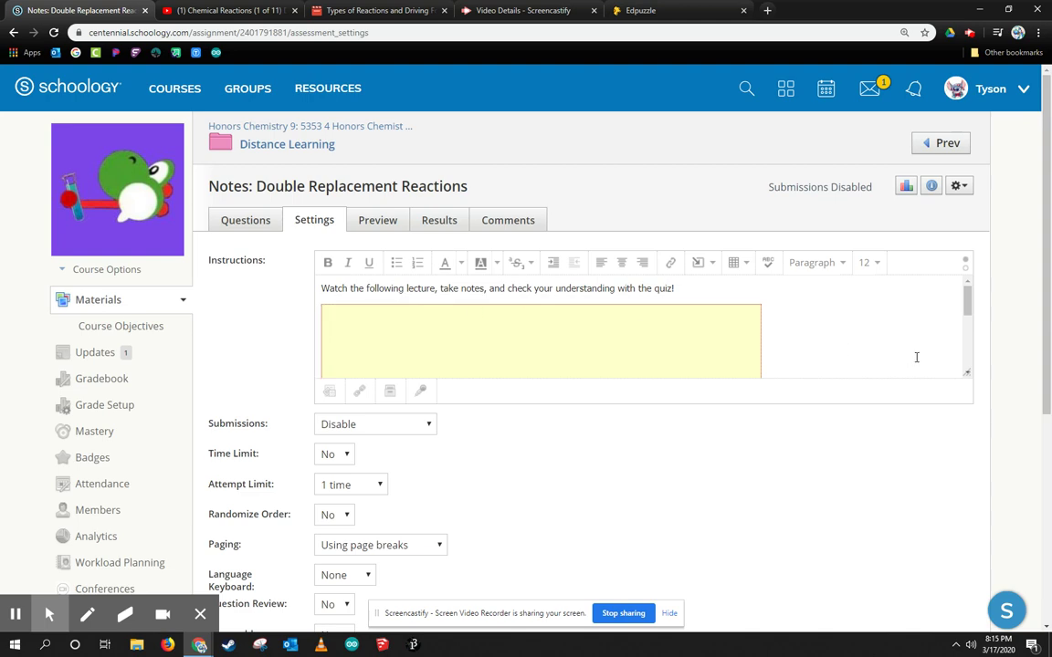
drag(966, 301, 967, 353)
scroll(650, 500, down, 5)
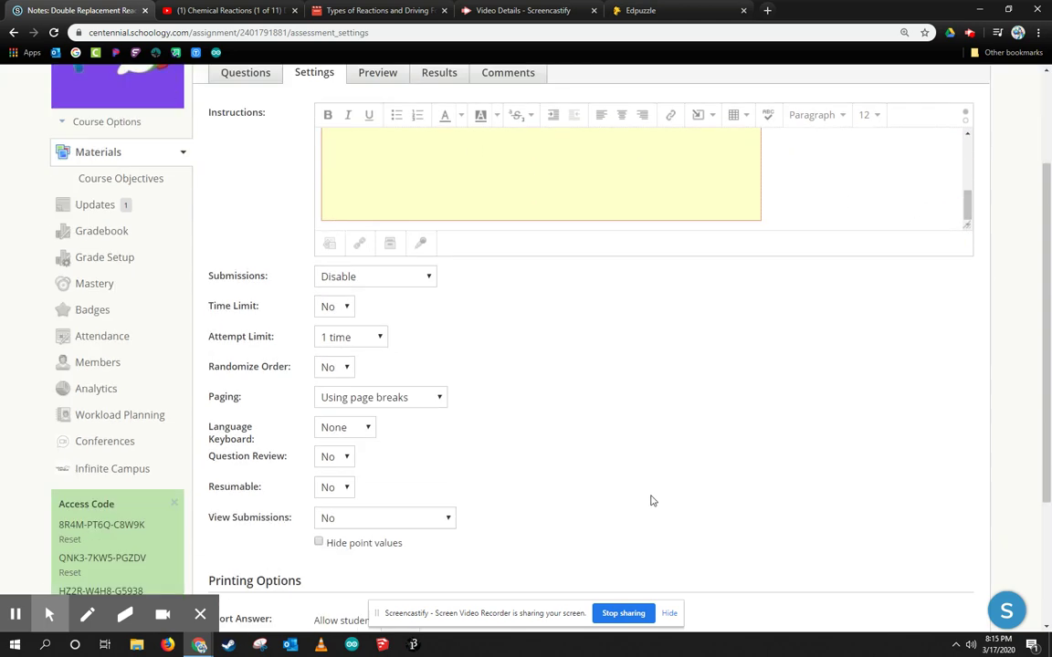
scroll(499, 391, up, 5)
scroll(499, 391, down, 2)
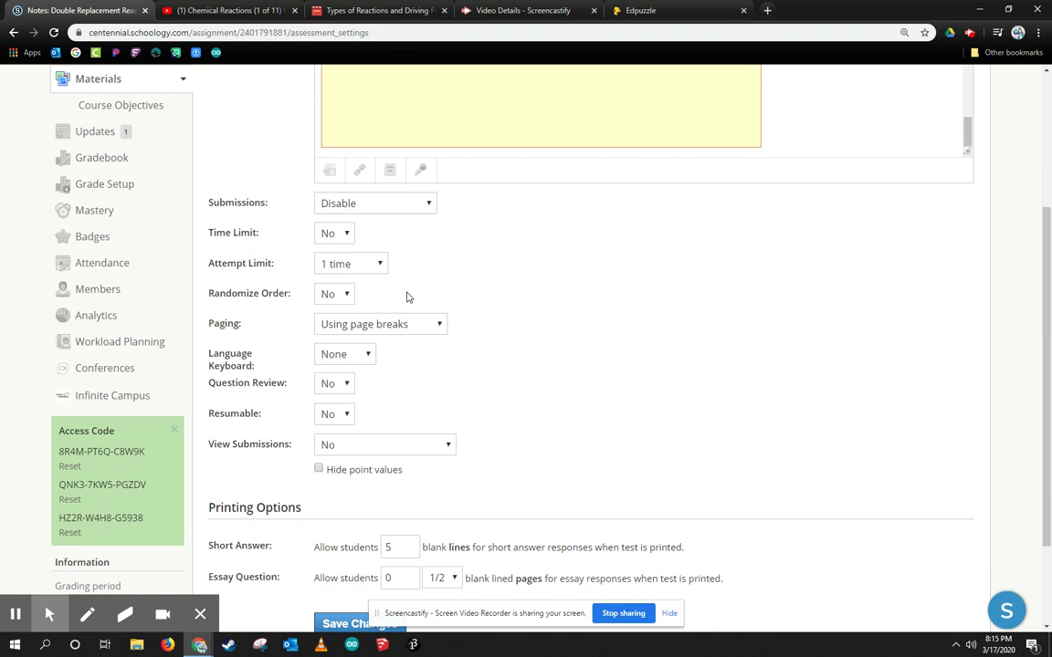
click(342, 210)
click(345, 221)
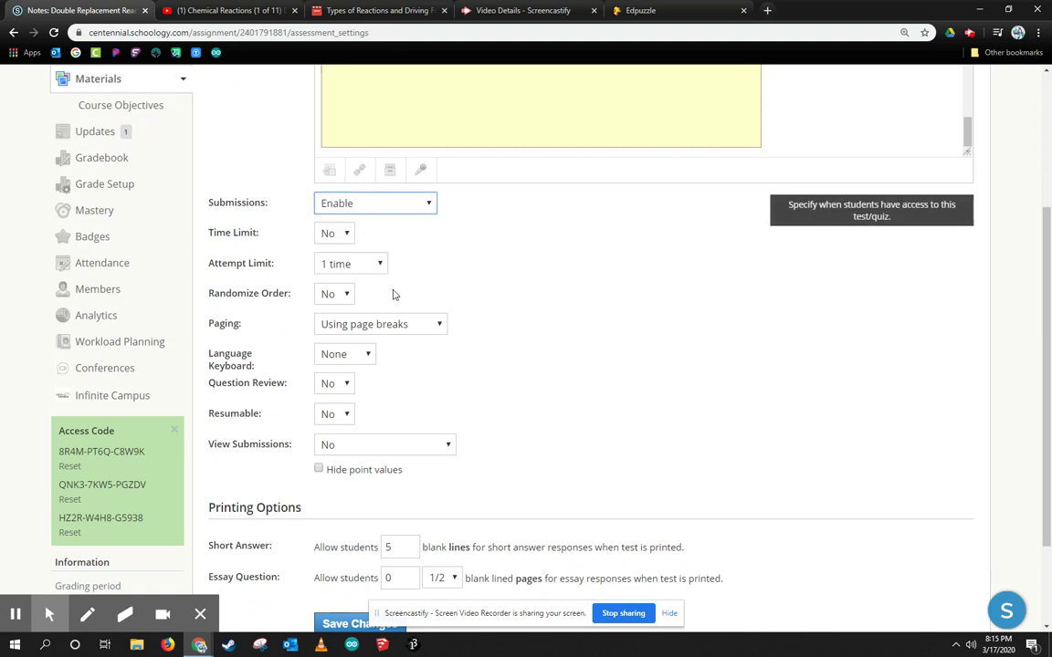
Set Randomize Order to Yes and the attempt limit to Unlimited for the quiz
click(333, 294)
click(328, 309)
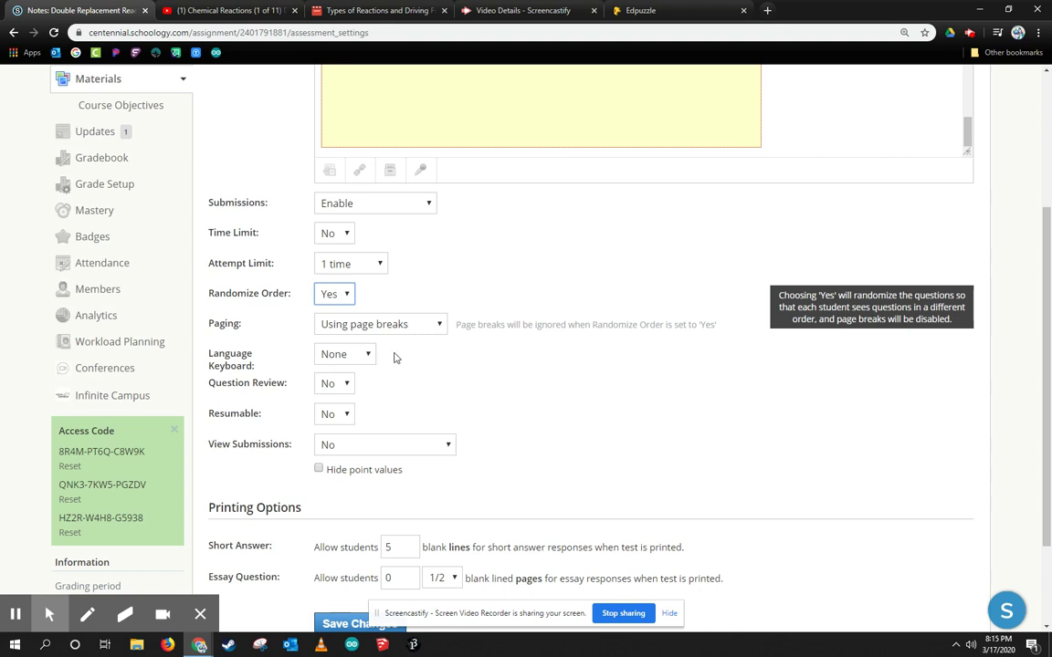
click(336, 263)
click(337, 279)
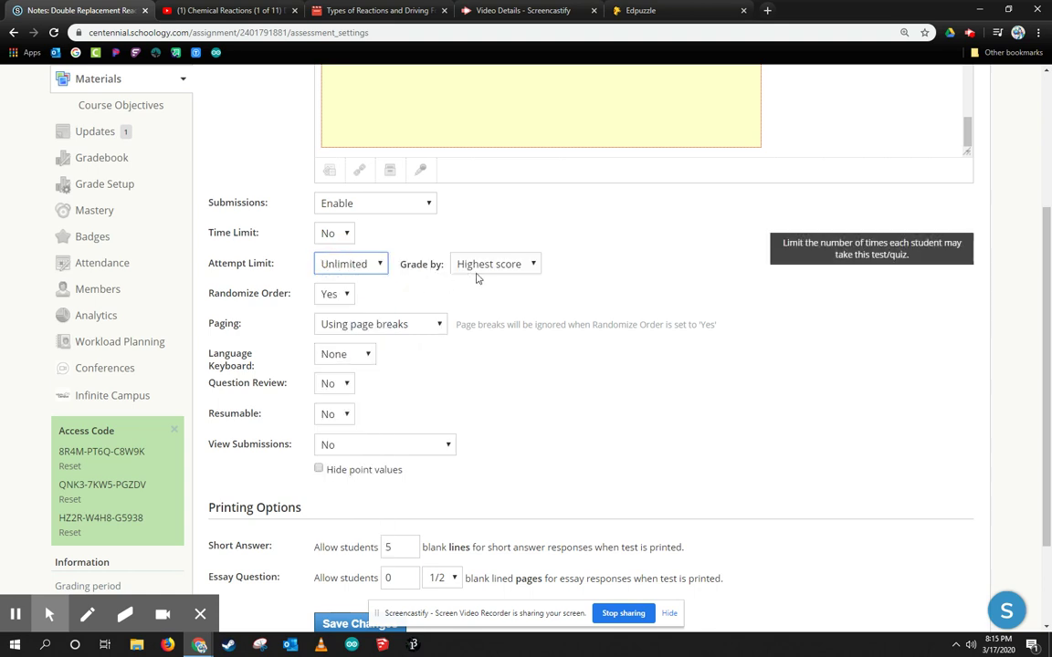
Set both Question Review and Resumable to Yes in the quiz settings
click(347, 384)
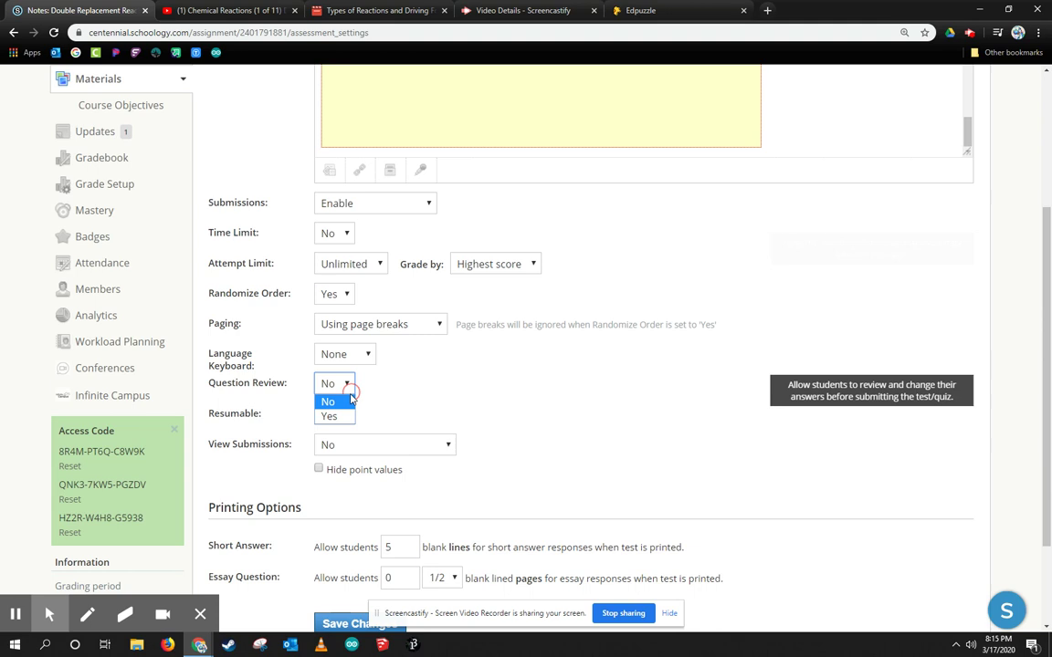
click(329, 413)
click(333, 414)
click(330, 446)
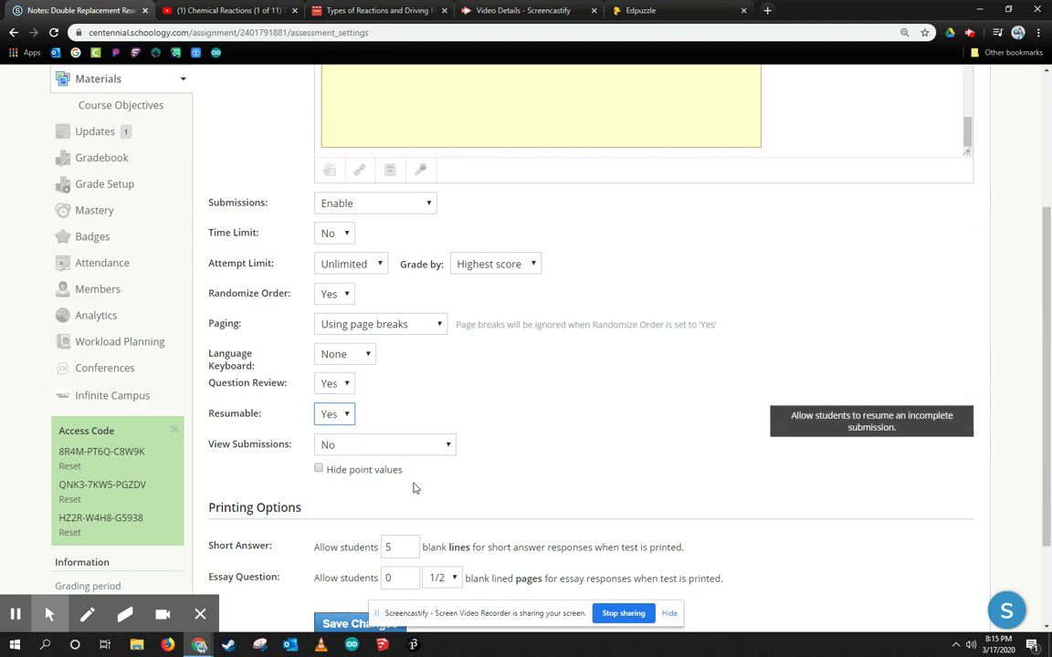
Set View Submissions to Yes and save the changed quiz settings
click(390, 445)
click(401, 477)
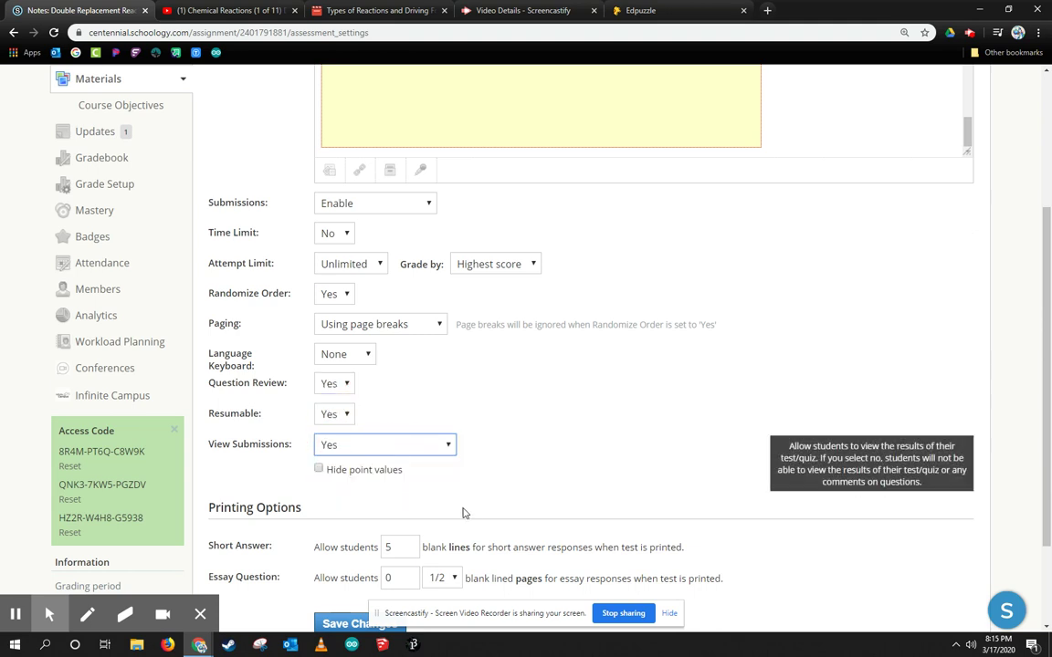
scroll(475, 513, down, 1)
scroll(475, 513, down, 1)
click(368, 504)
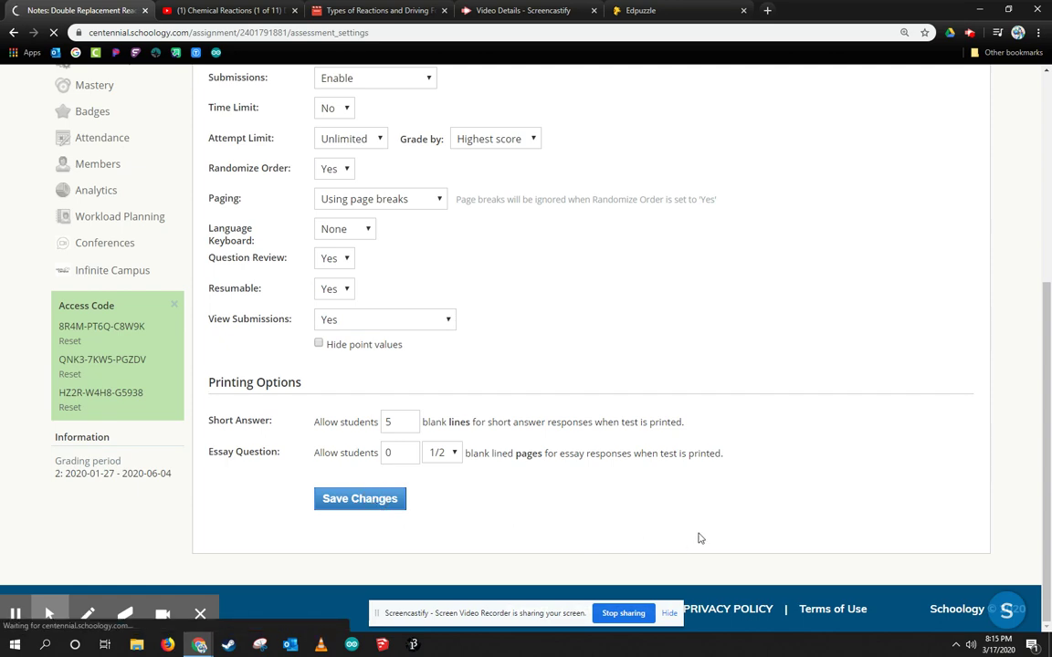
Preview the quiz's instructions and embedded lecture video, and return to its list of questions
scroll(422, 324, up, 3)
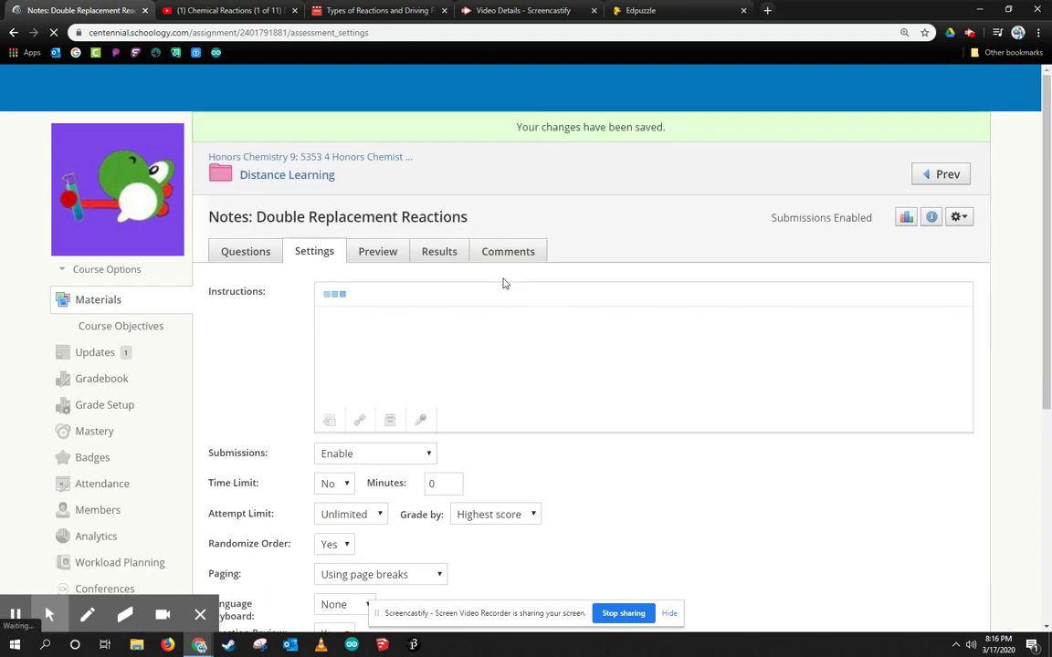
click(377, 252)
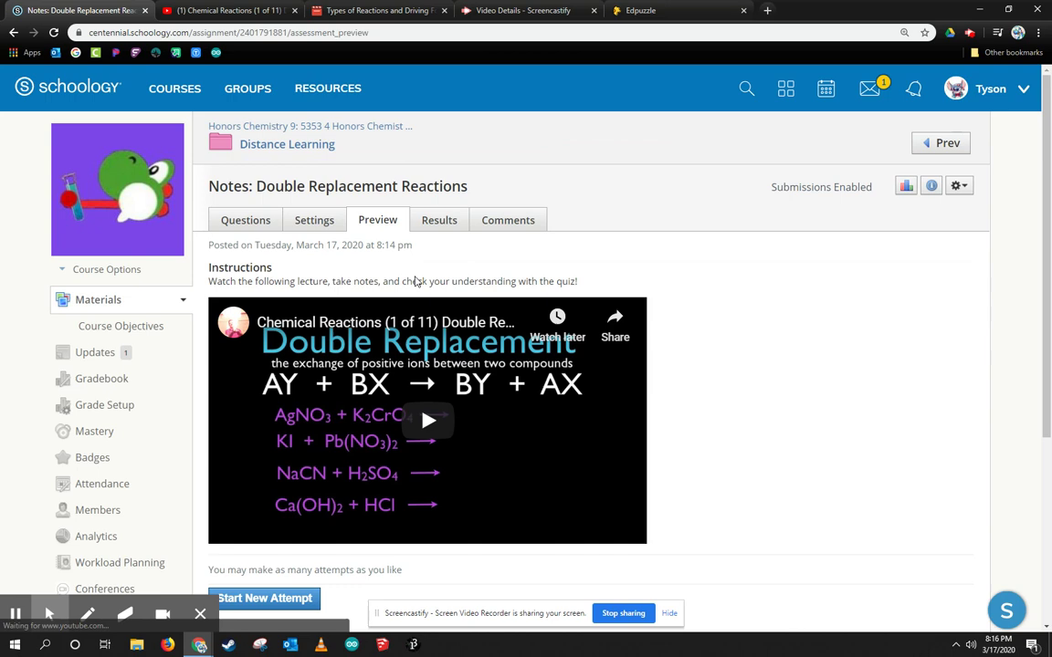
scroll(334, 287, down, 2)
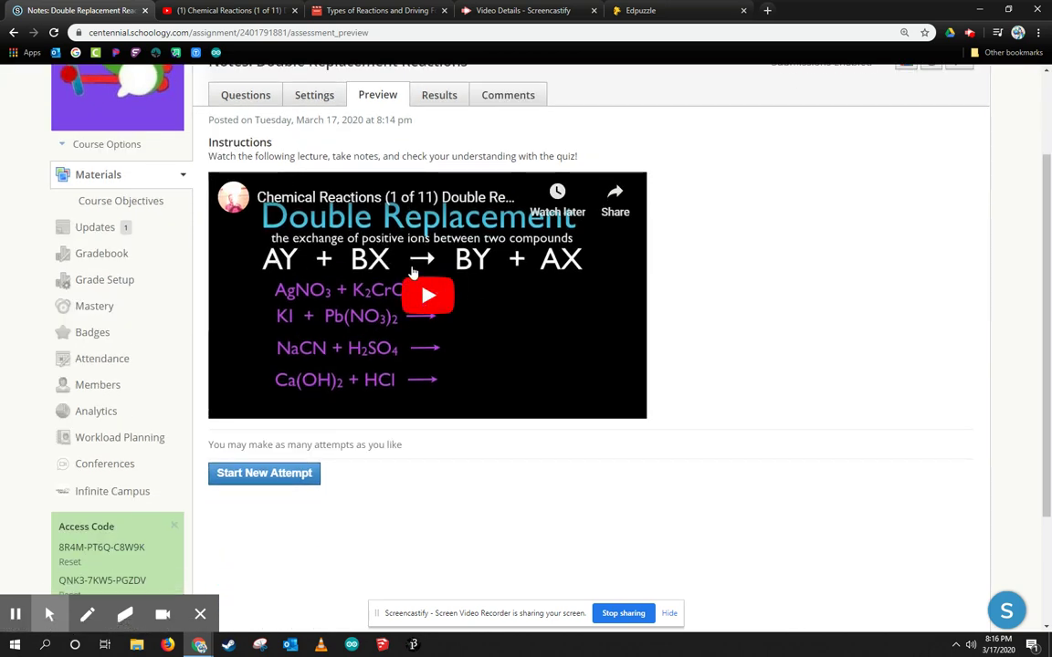
scroll(341, 434, up, 3)
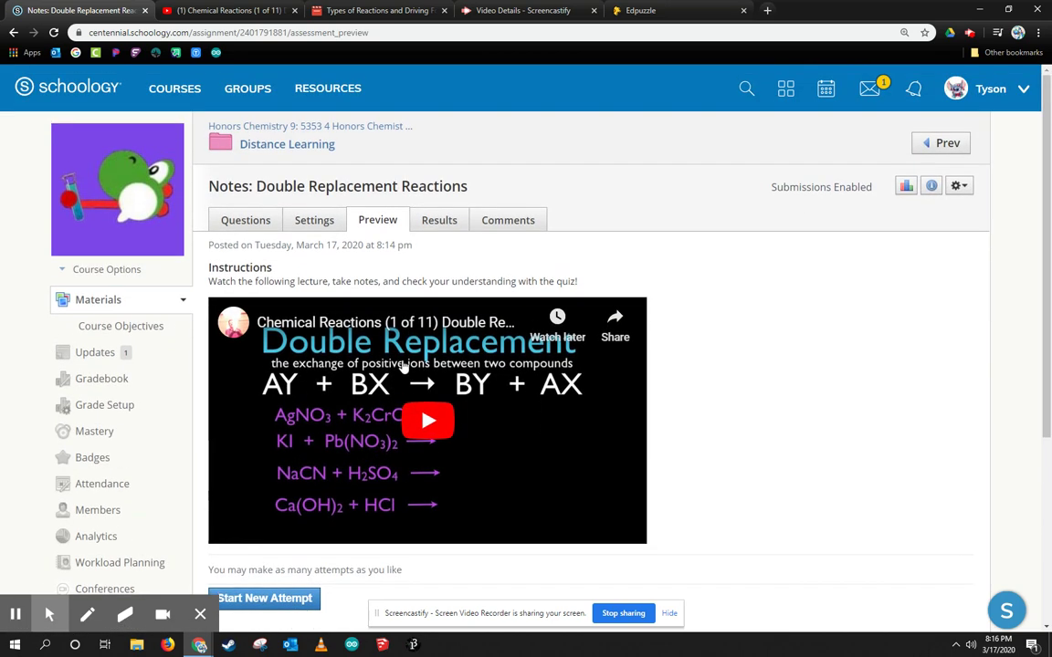
click(246, 224)
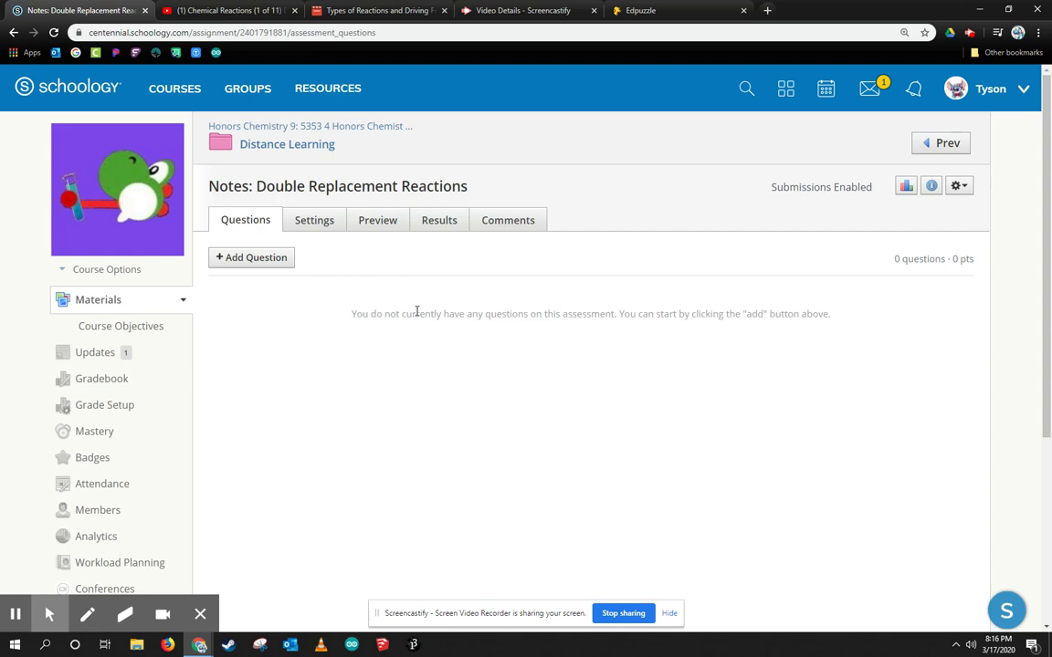
click(969, 32)
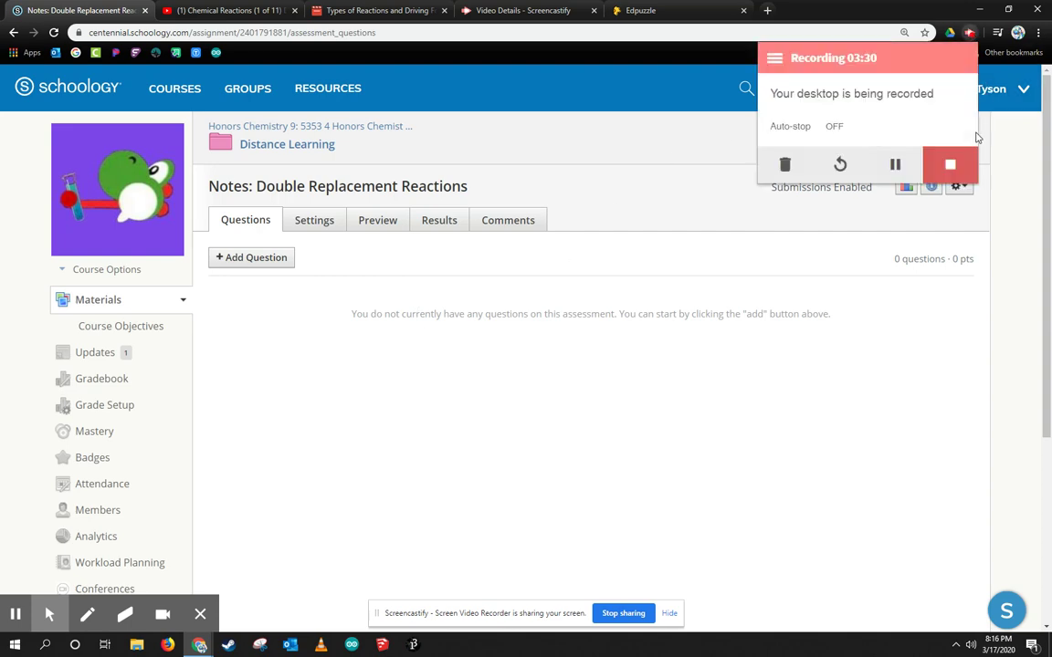